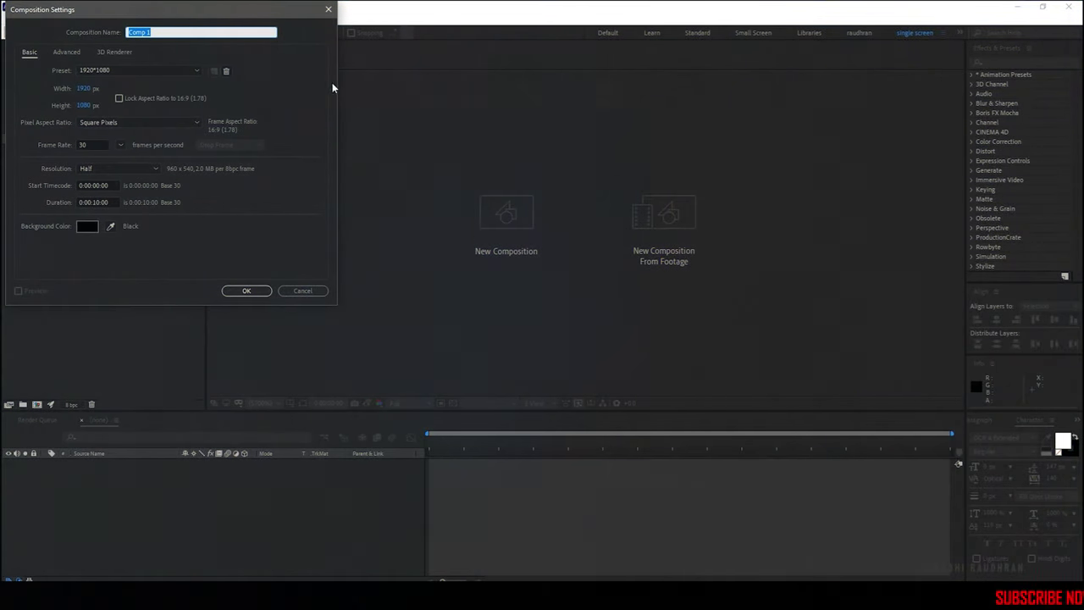
Name the new 1920×1080, 30 fps, 10-second composition 'main' and create it.
drag(155, 6, 561, 158)
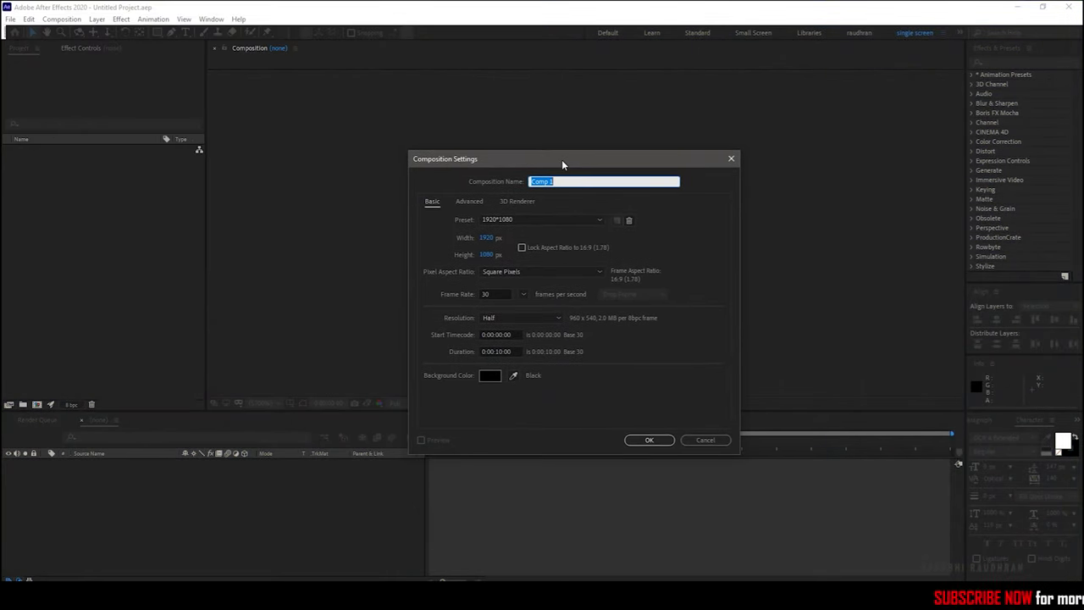
text(main)
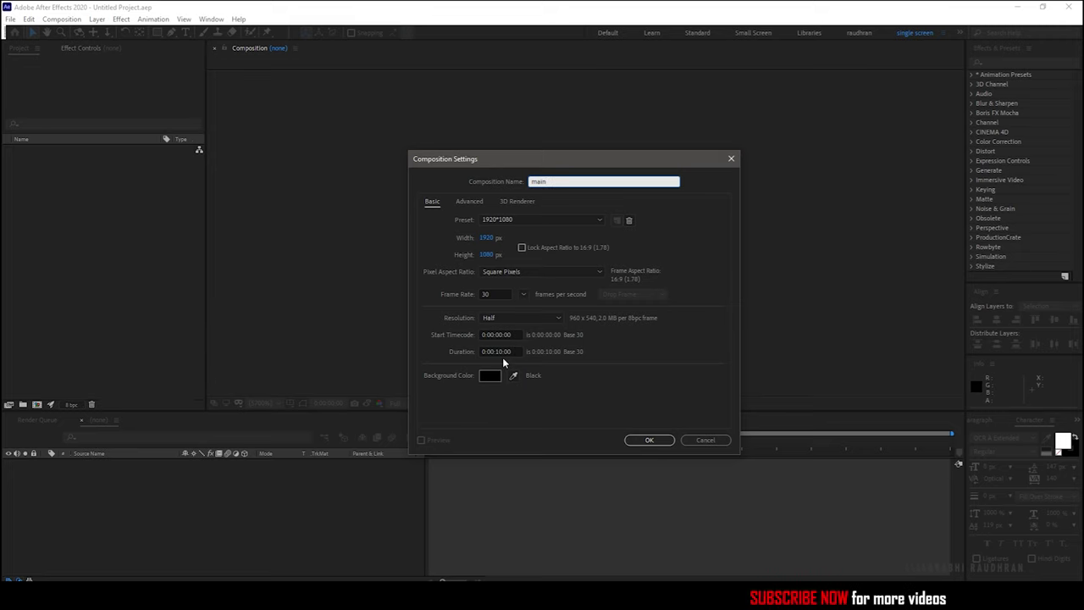
click(648, 439)
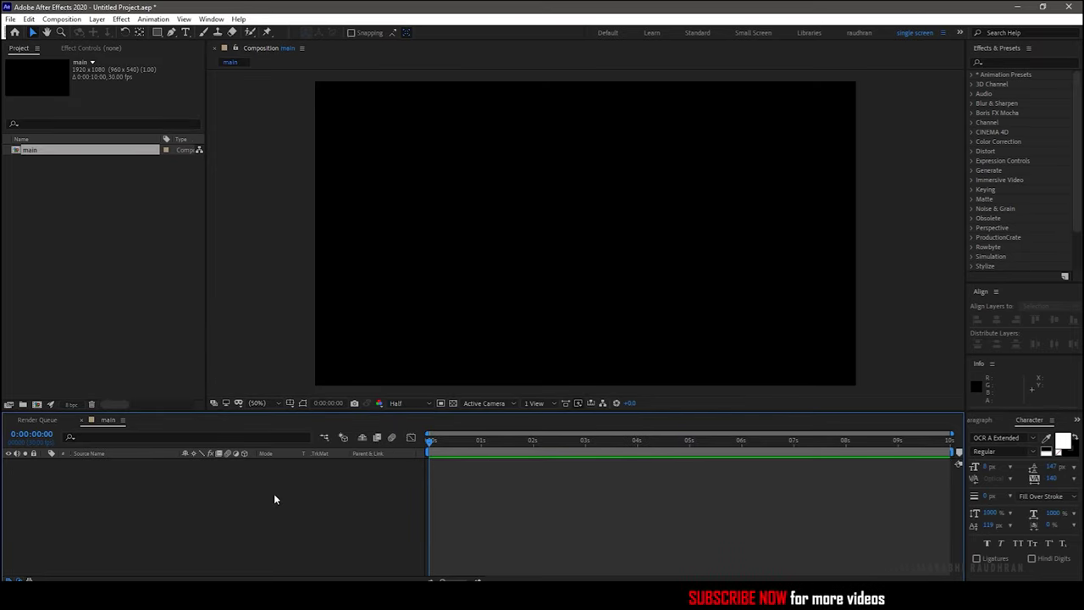
Add a new full-frame solid layer named bg to the timeline.
right_click(275, 500)
mouse_move(373, 371)
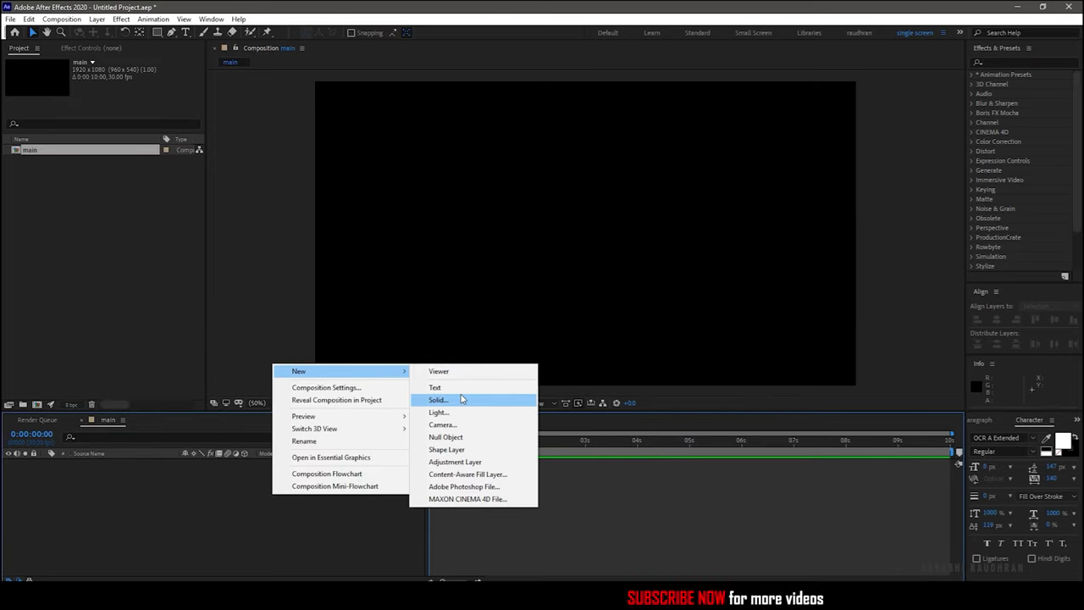
click(462, 399)
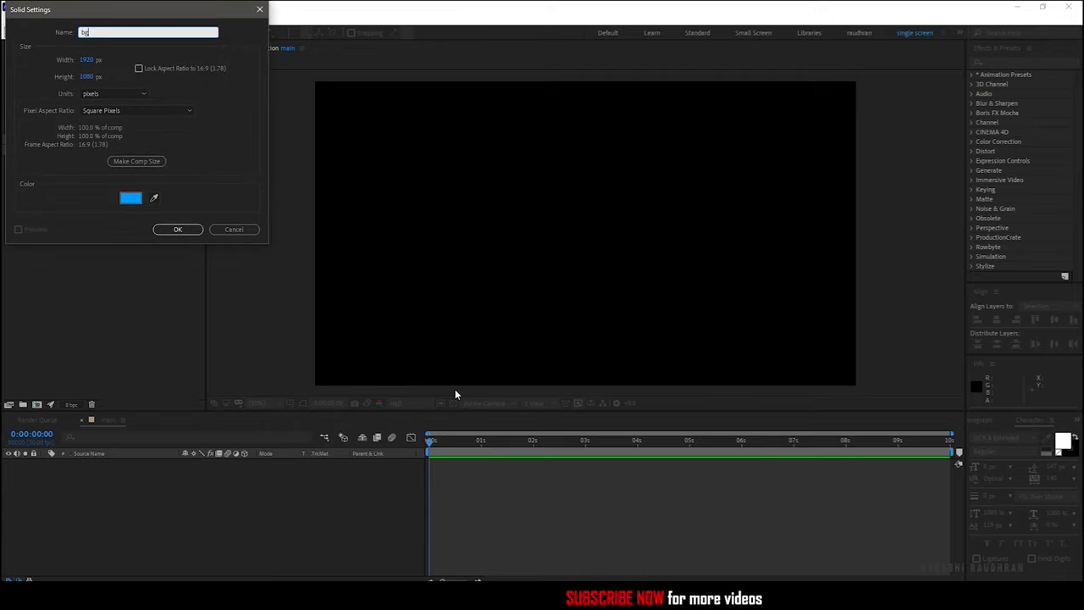
click(177, 229)
Search the effects for '4' and apply 4-Color Gradient to the bg layer.
click(1001, 65)
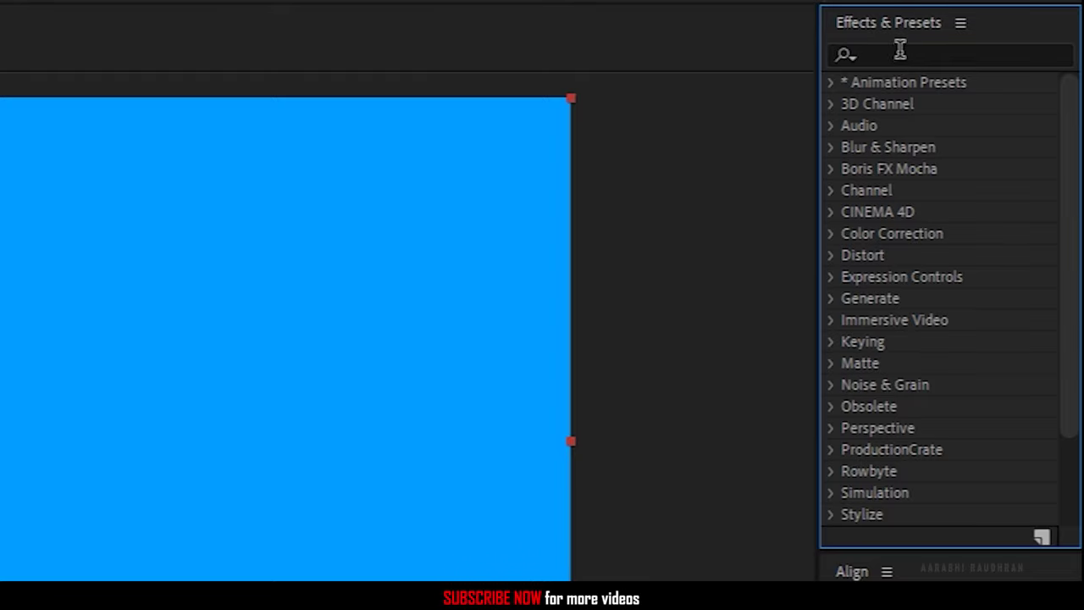
click(899, 51)
text(4)
drag(947, 296, 631, 298)
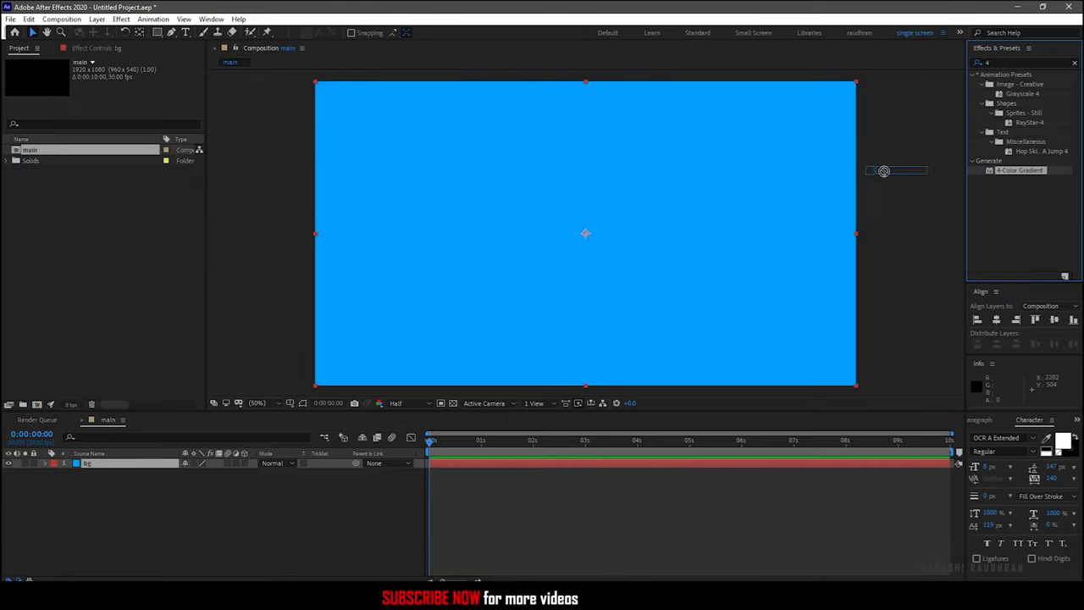
drag(173, 468, 173, 468)
click(475, 440)
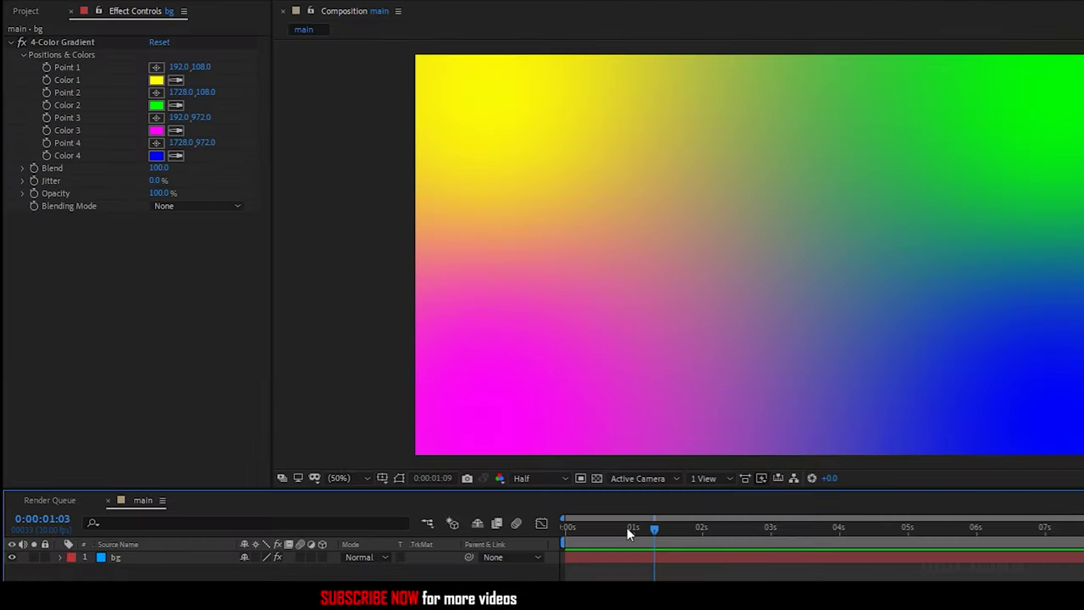
At the composition's end, reposition all four gradient points so they drift over time.
click(42, 64)
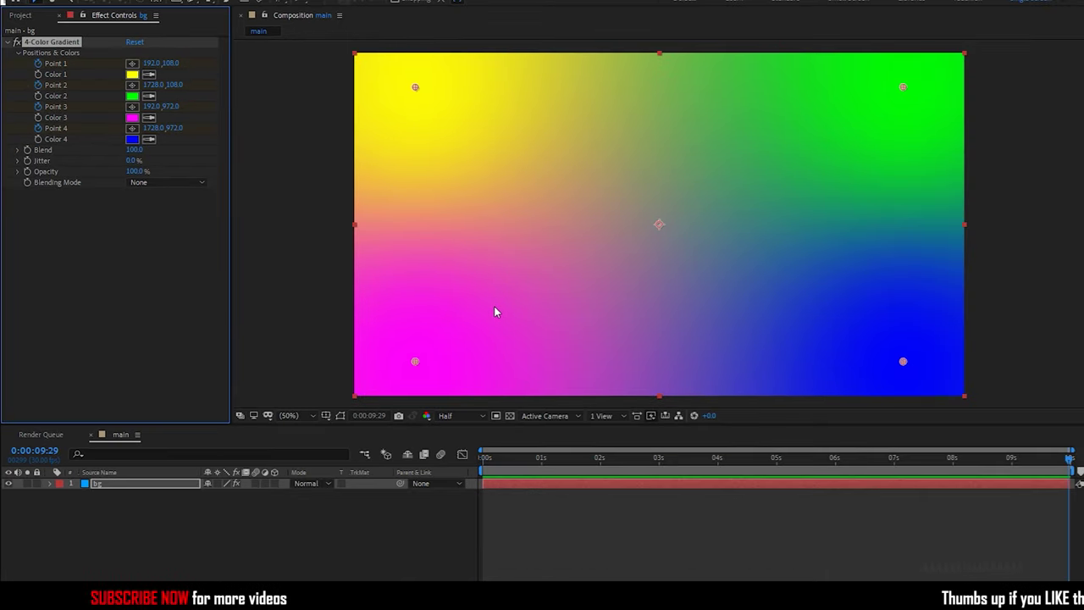
key(End)
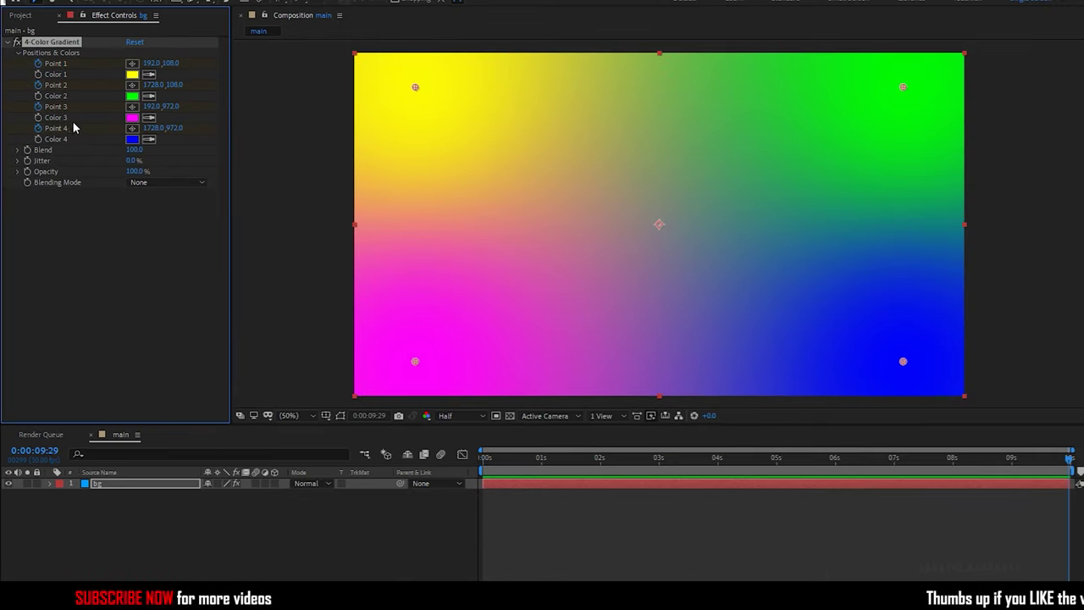
drag(414, 86, 511, 310)
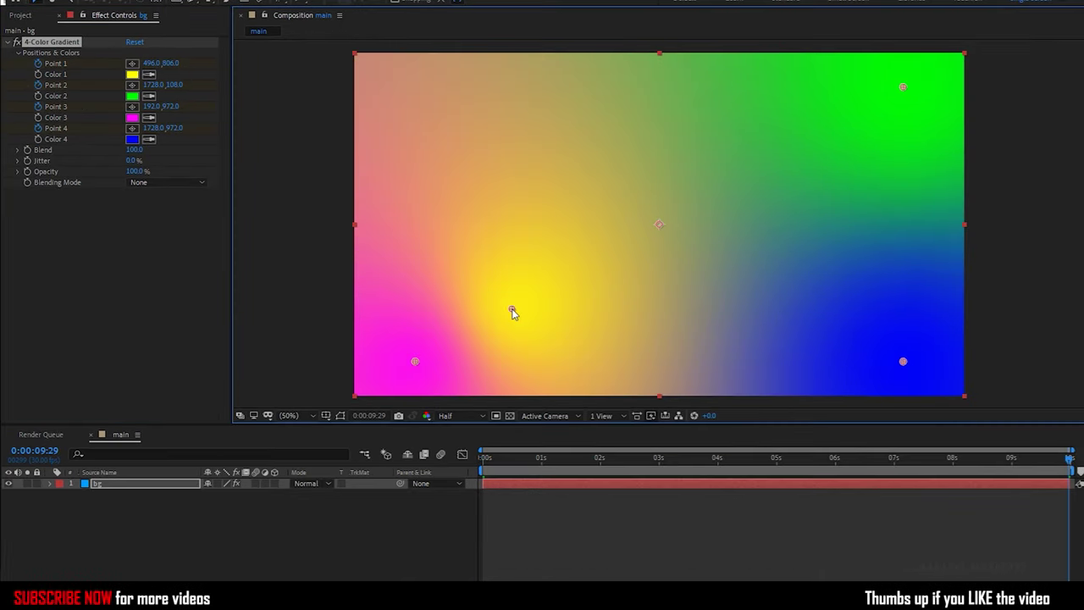
drag(903, 86, 501, 164)
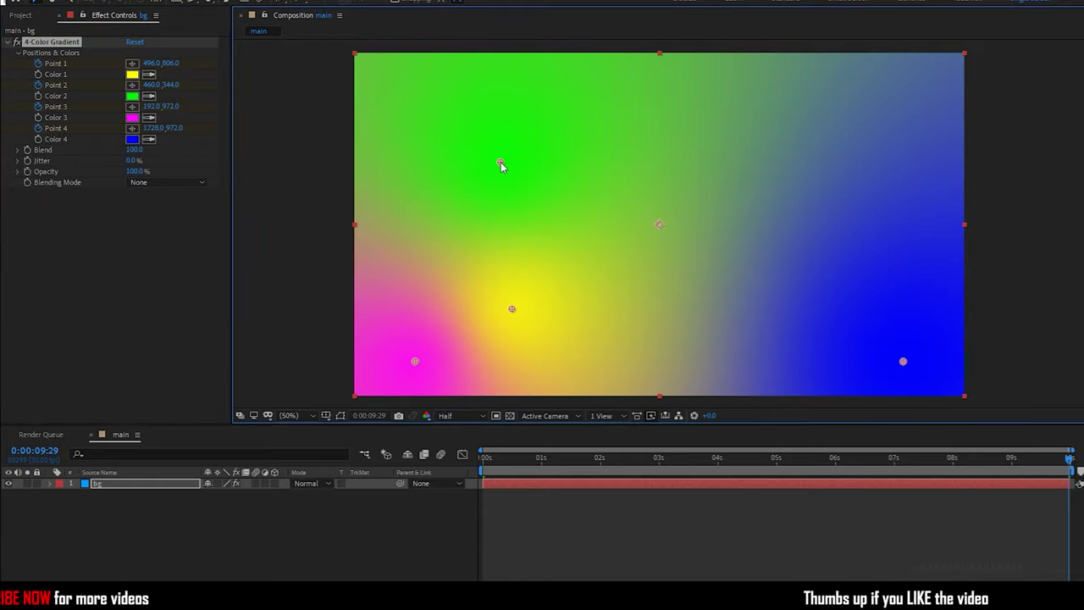
click(131, 106)
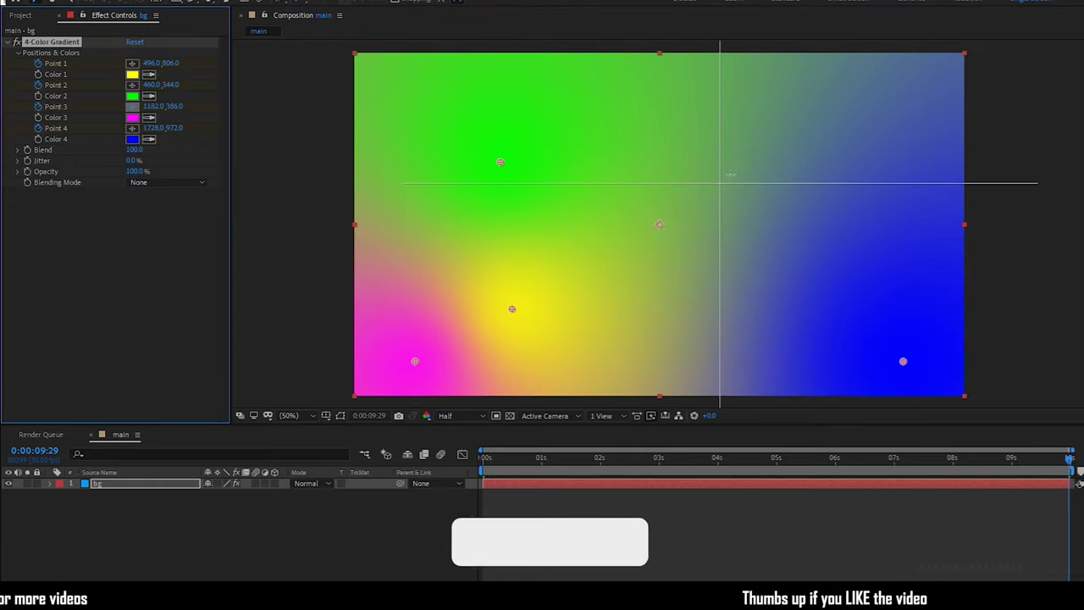
click(770, 287)
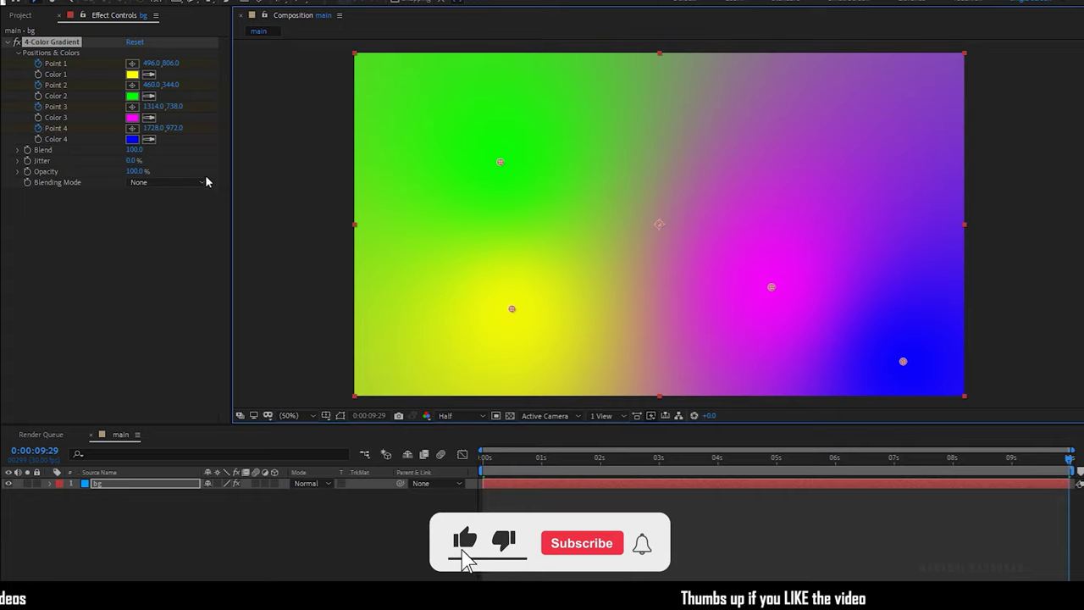
click(131, 128)
click(766, 135)
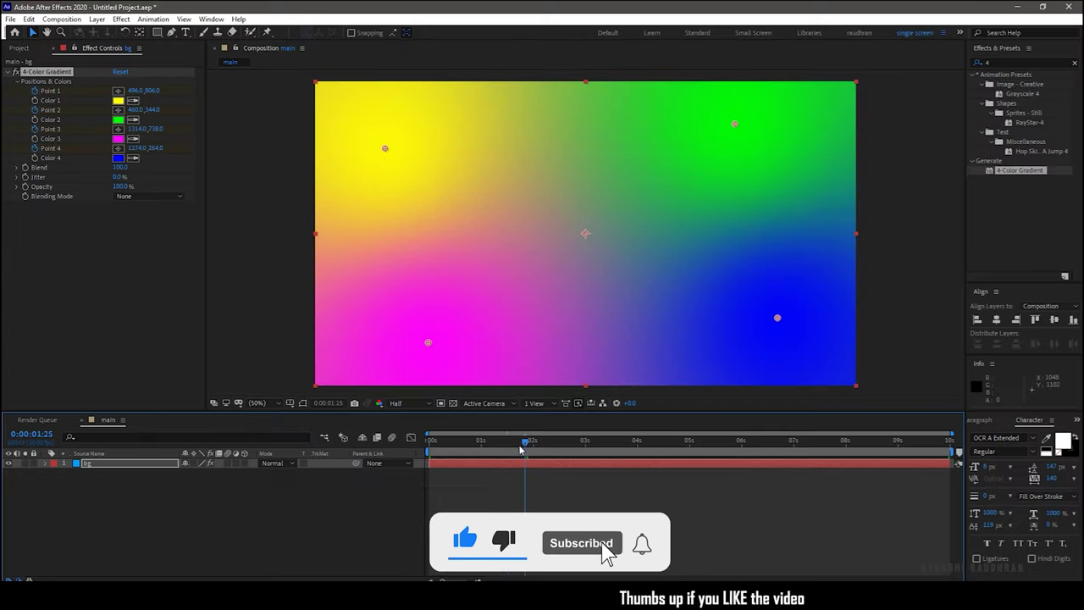
drag(521, 449, 291, 428)
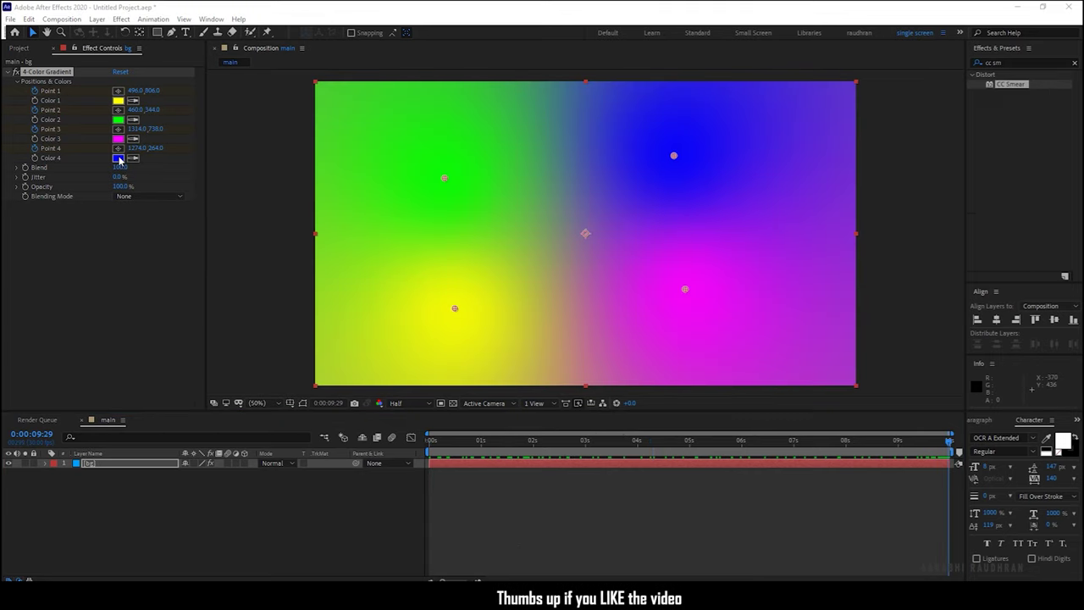
Set gradient Color 2 to yellow and Color 1 to blue, then preview the animation.
click(117, 100)
key(Escape)
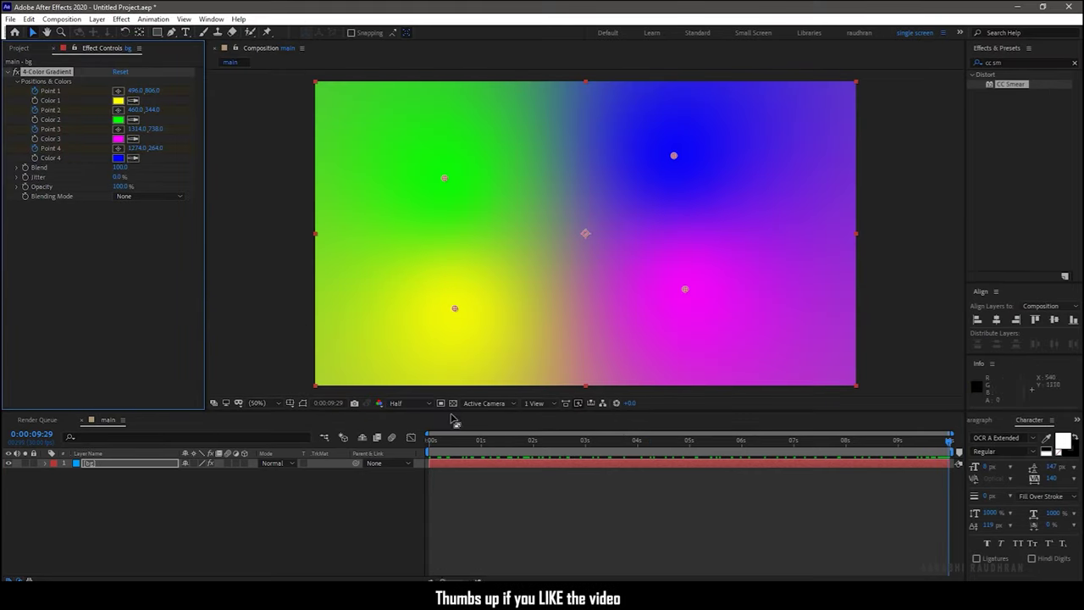
click(133, 119)
click(117, 101)
click(117, 119)
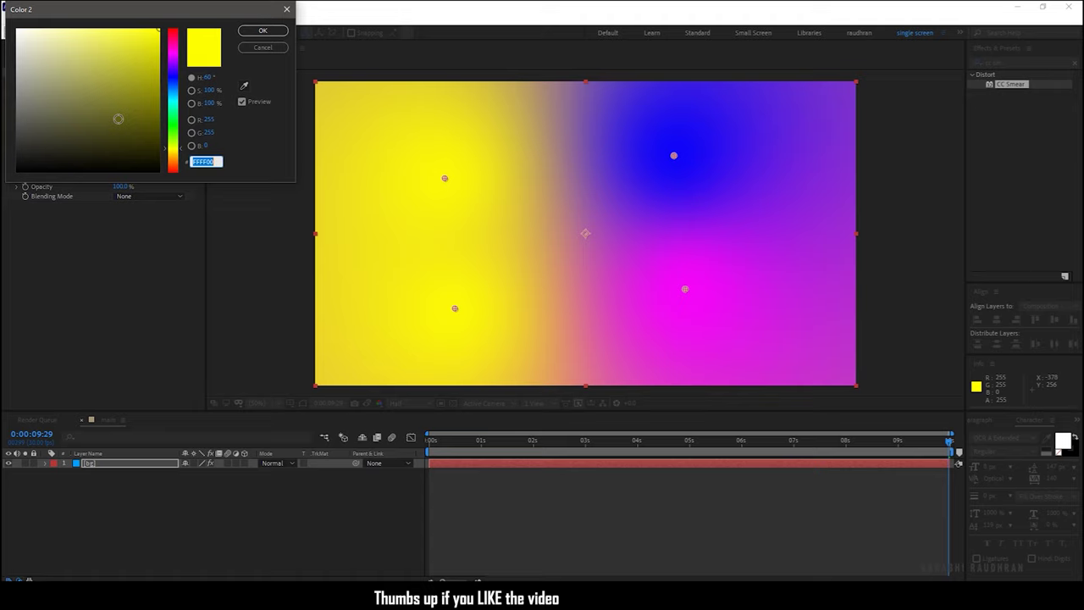
key(Escape)
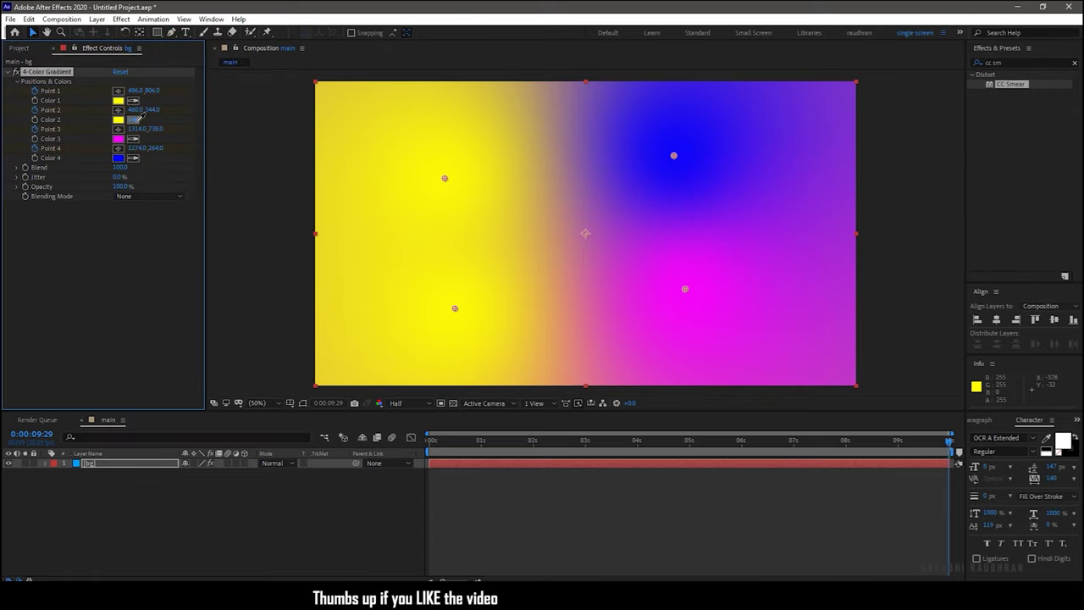
click(121, 154)
drag(589, 441, 846, 440)
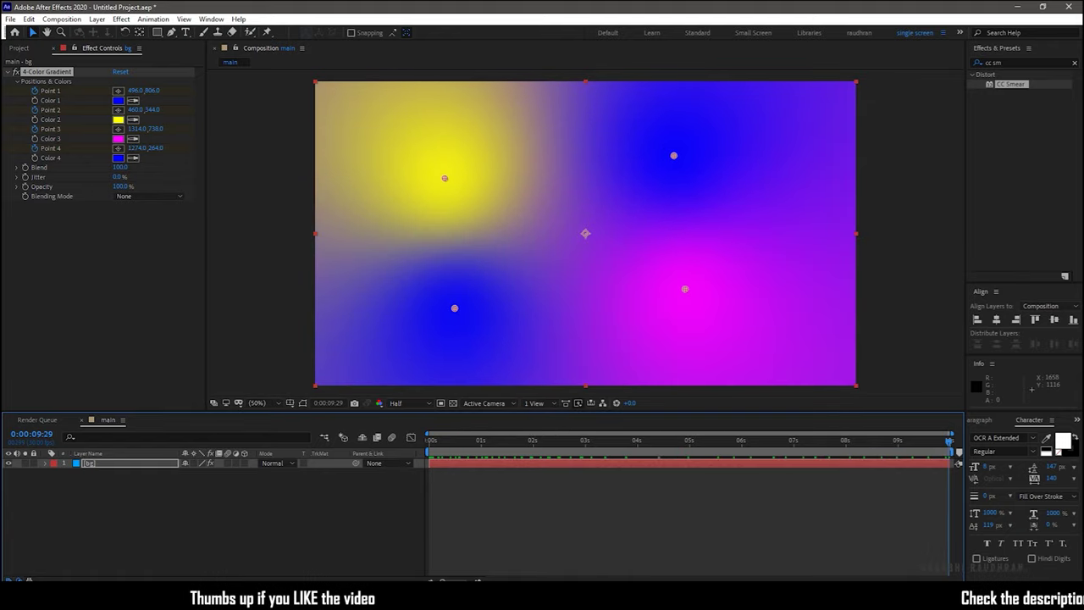
Add an adjustment layer at the start of the timeline and name it 'waves'.
key(Home)
right_click(219, 522)
mouse_move(270, 401)
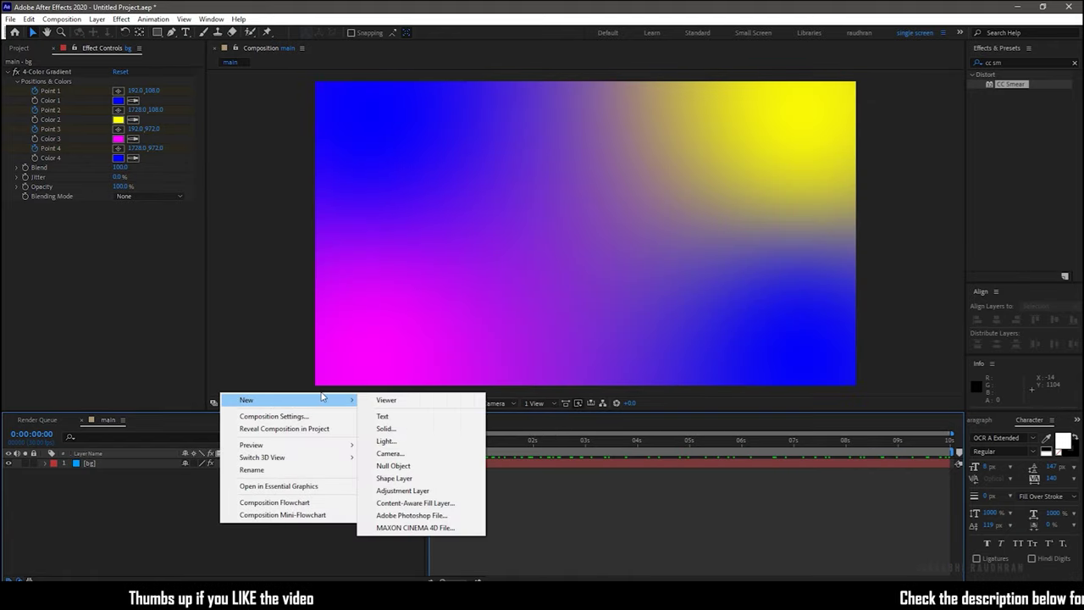
click(412, 488)
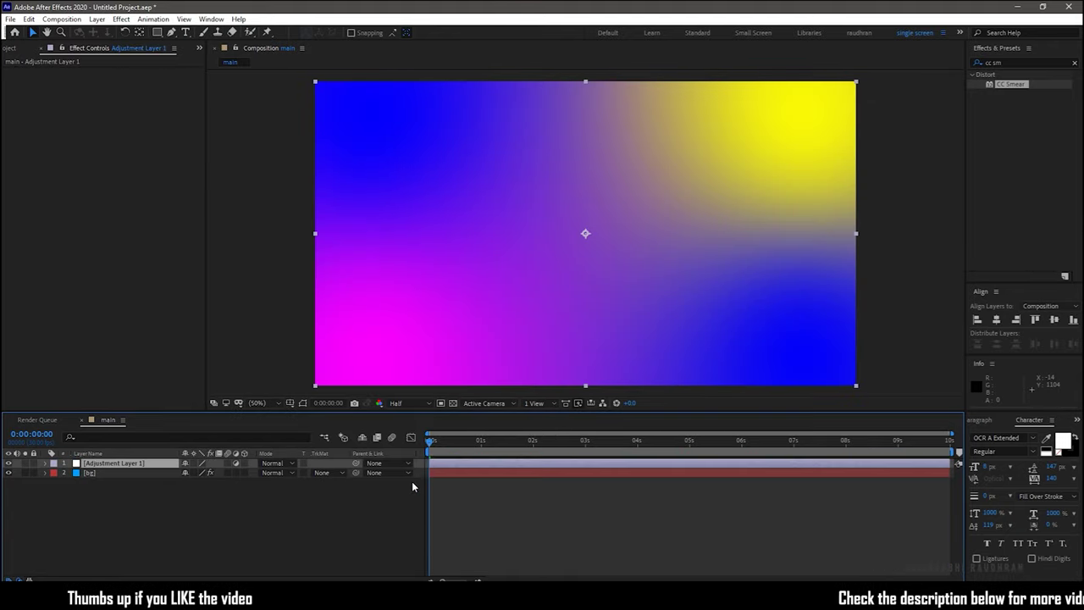
key(Return)
text(waves)
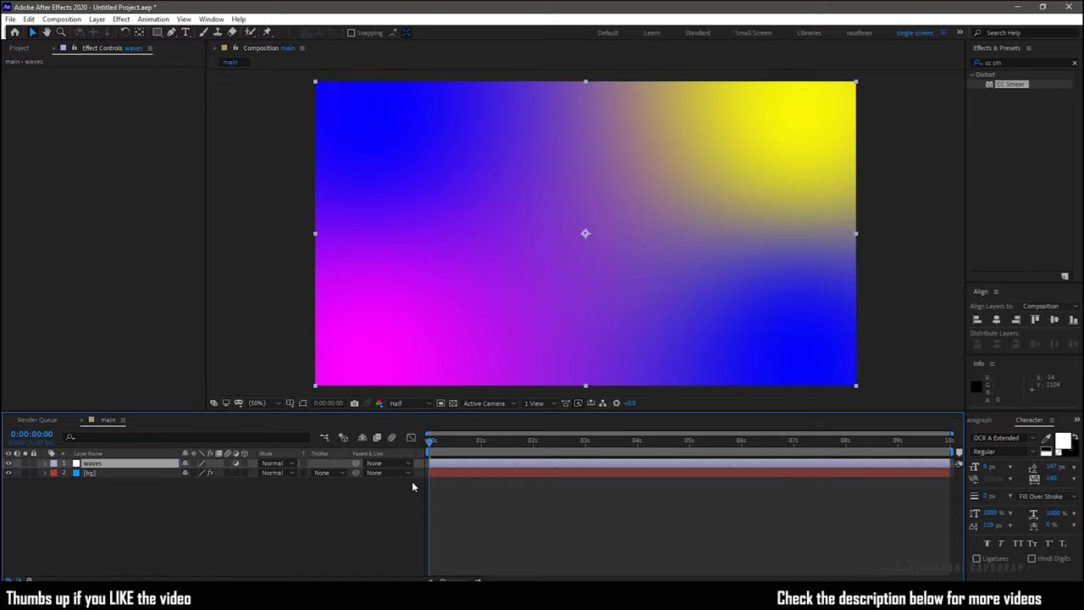
Apply Motion Tile to waves with output width and height 400 and Mirror Edges on.
click(1042, 60)
key(ctrl+a)
key(BackSpace)
text(motio)
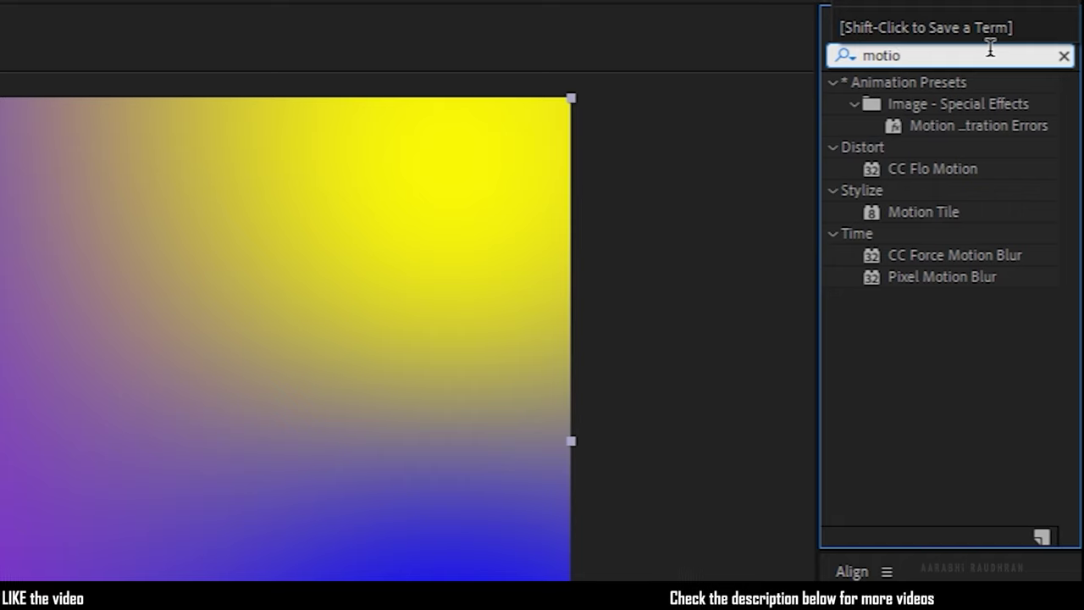
drag(948, 211, 136, 468)
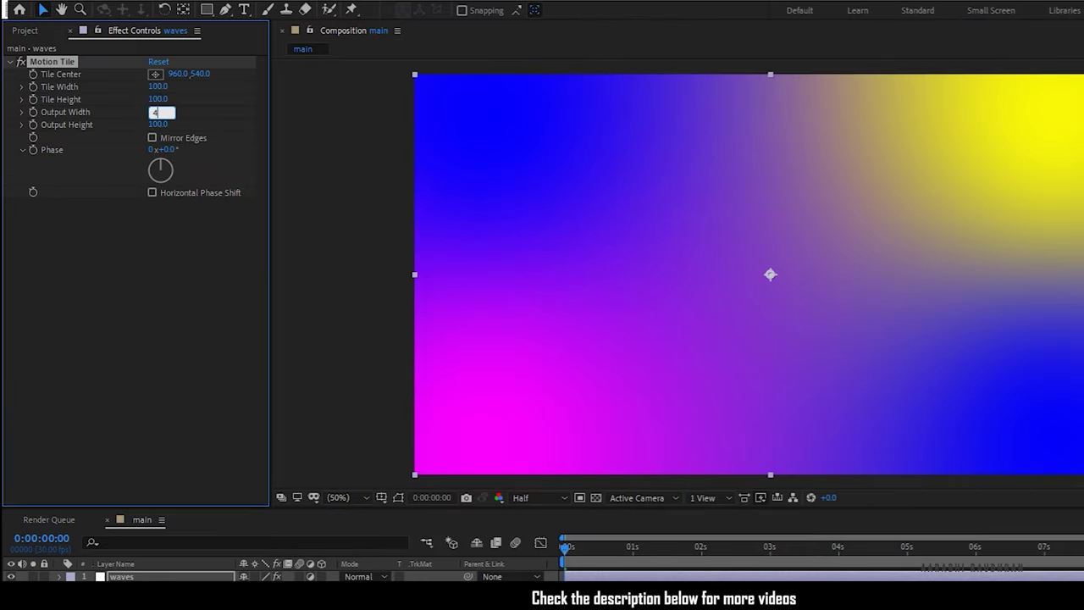
key(Tab)
text(40)
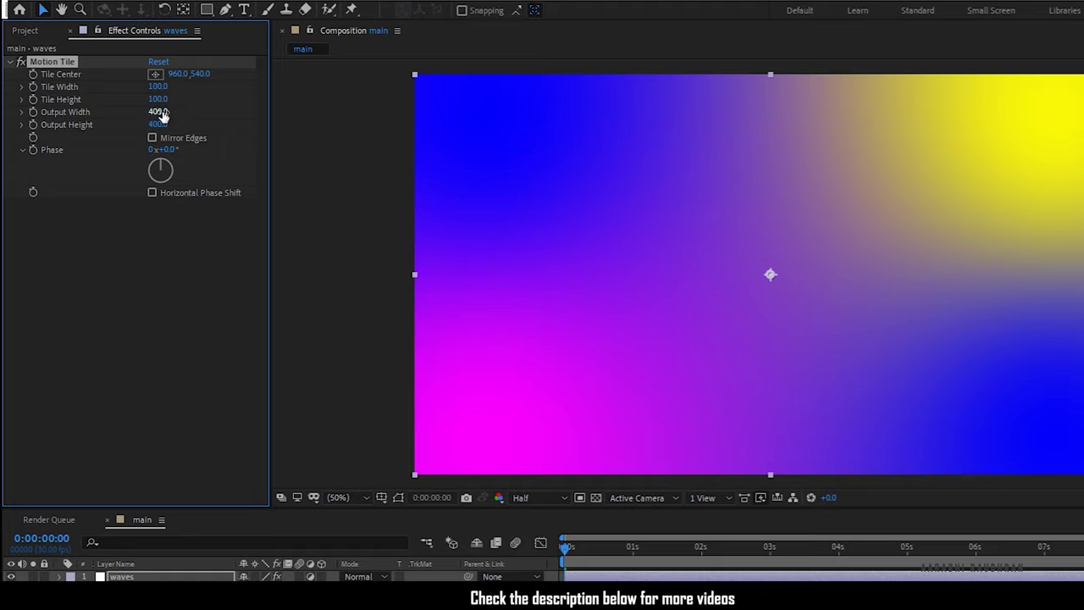
click(151, 138)
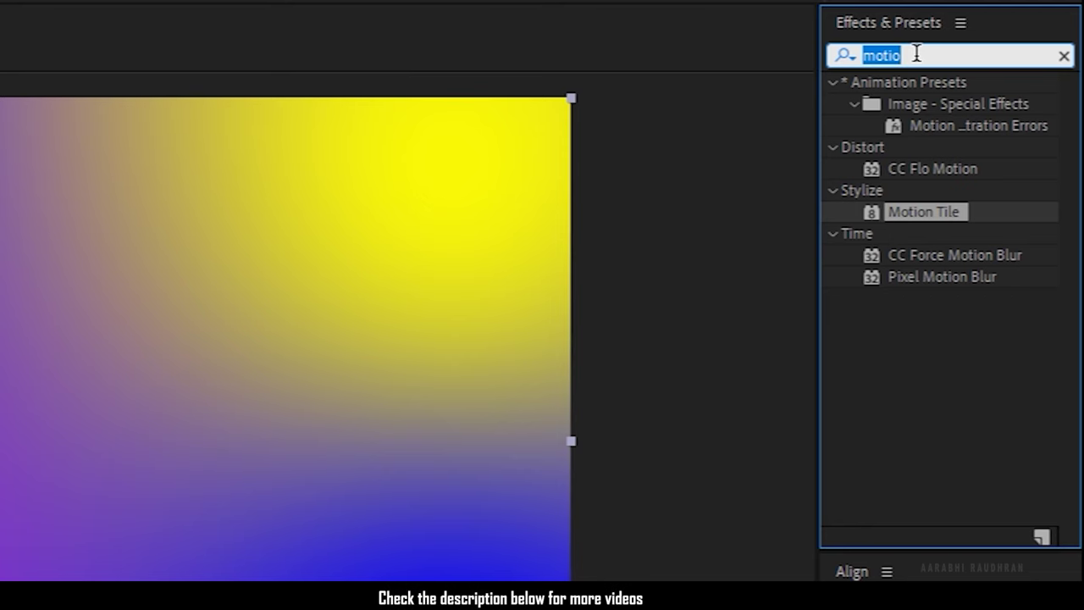
Apply Turbulent Displace to waves: Horizontal Displacement, Amount 400, Size 200, Complexity 10.
text(turb)
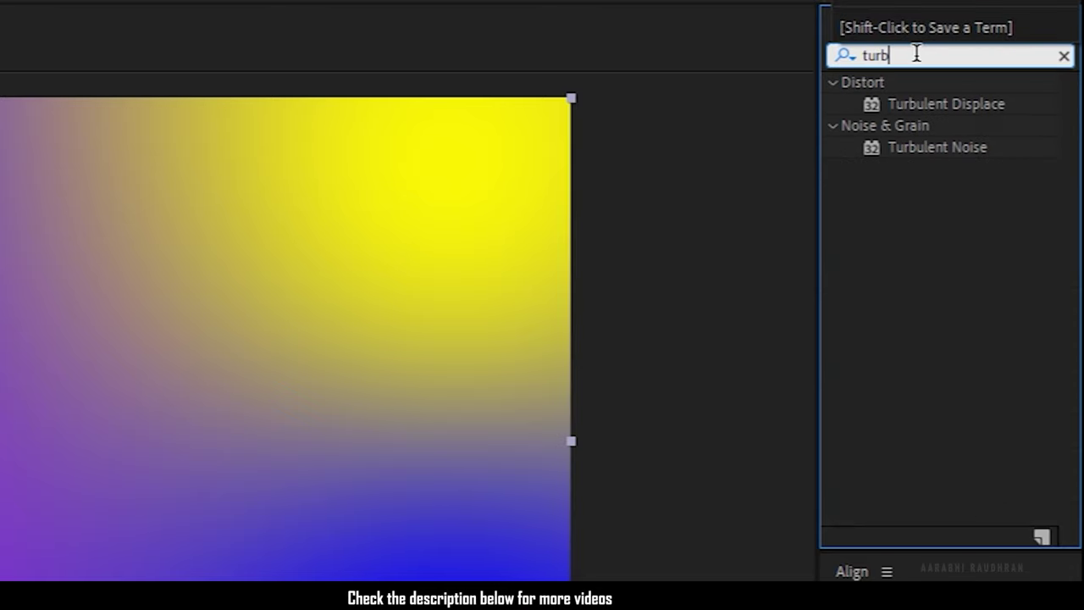
drag(954, 104, 160, 246)
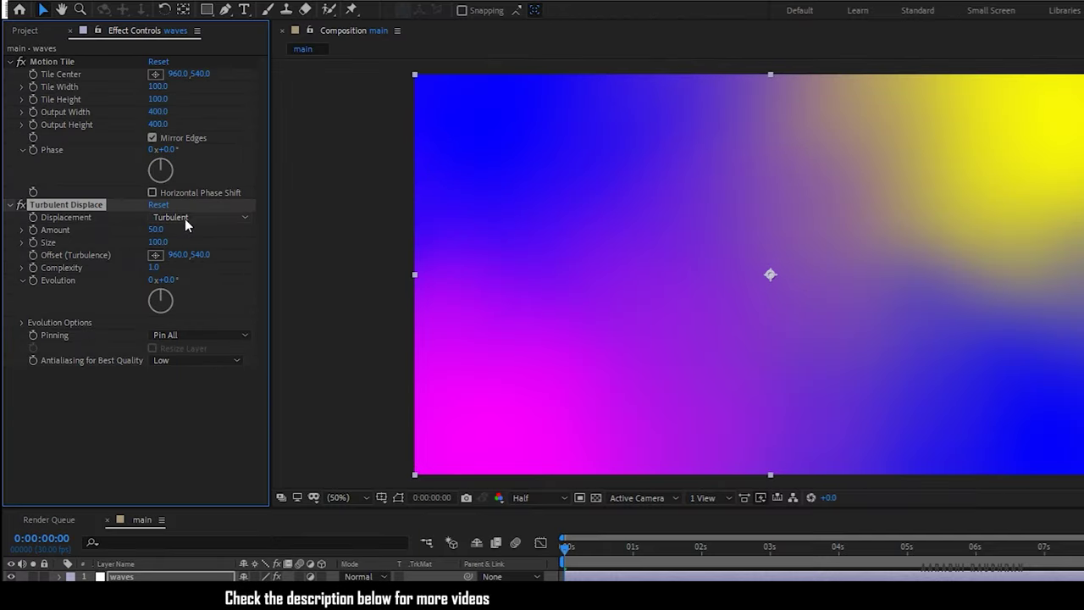
click(184, 219)
click(183, 357)
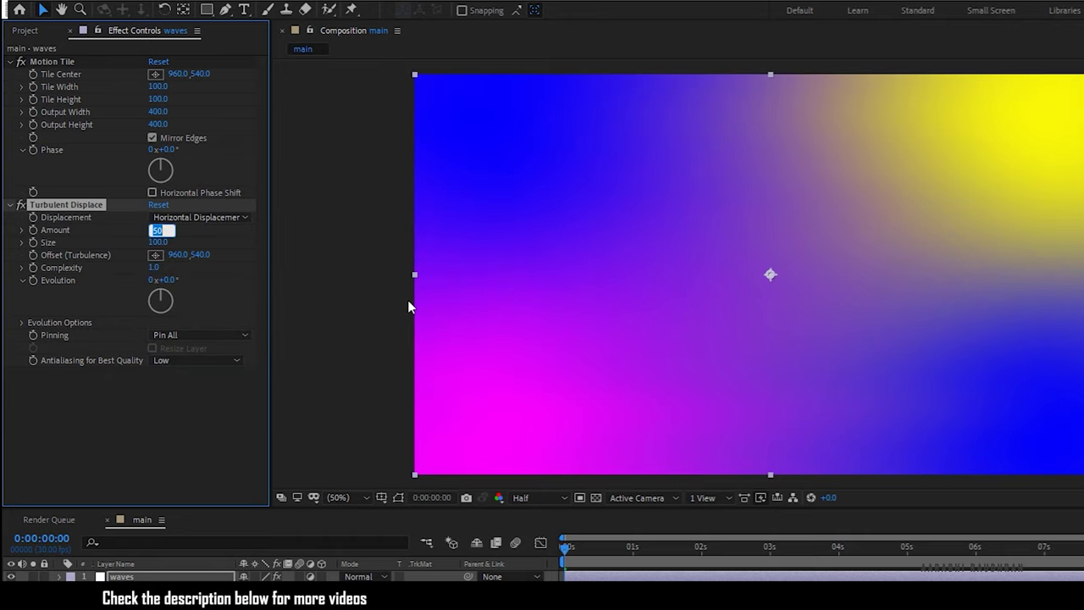
text(400)
key(Tab)
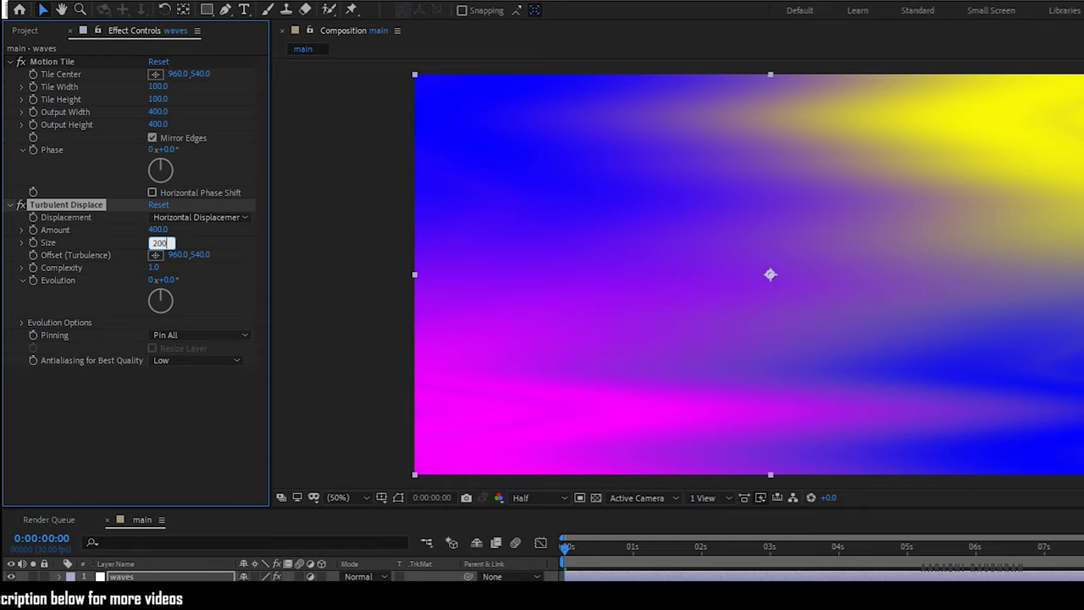
key(Tab)
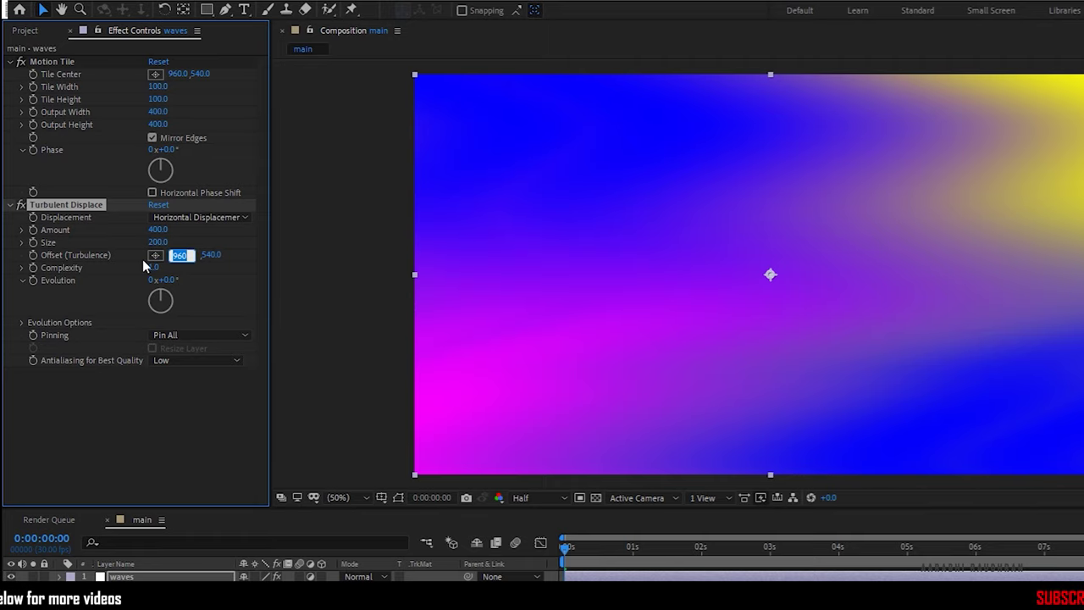
text(10)
key(Return)
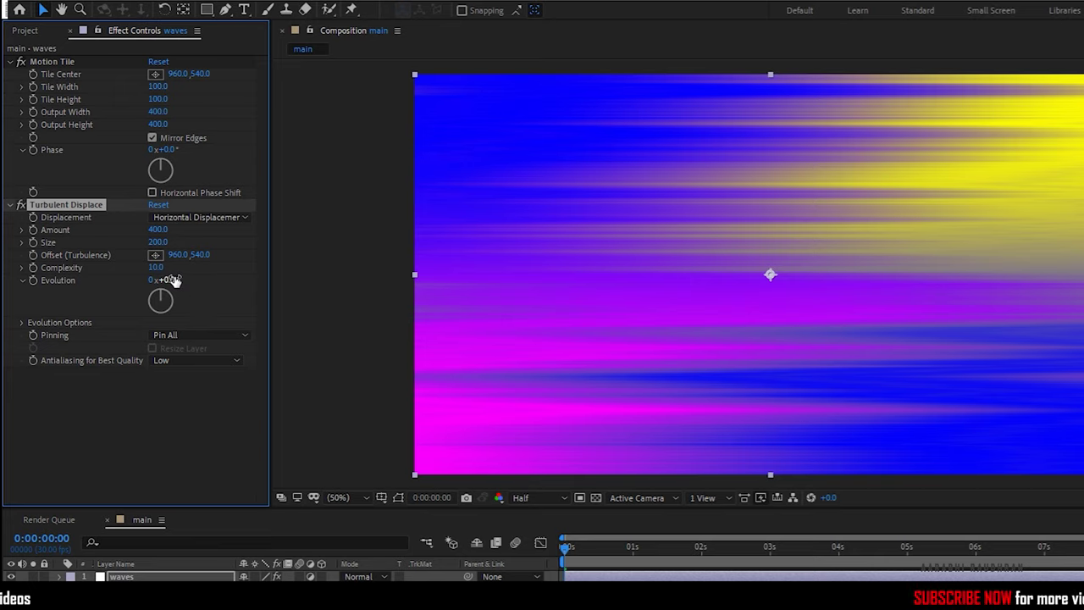
Drive Turbulent Displace's Evolution with the expression time*25, then search effects for 'cc smea'.
alt+click(32, 280)
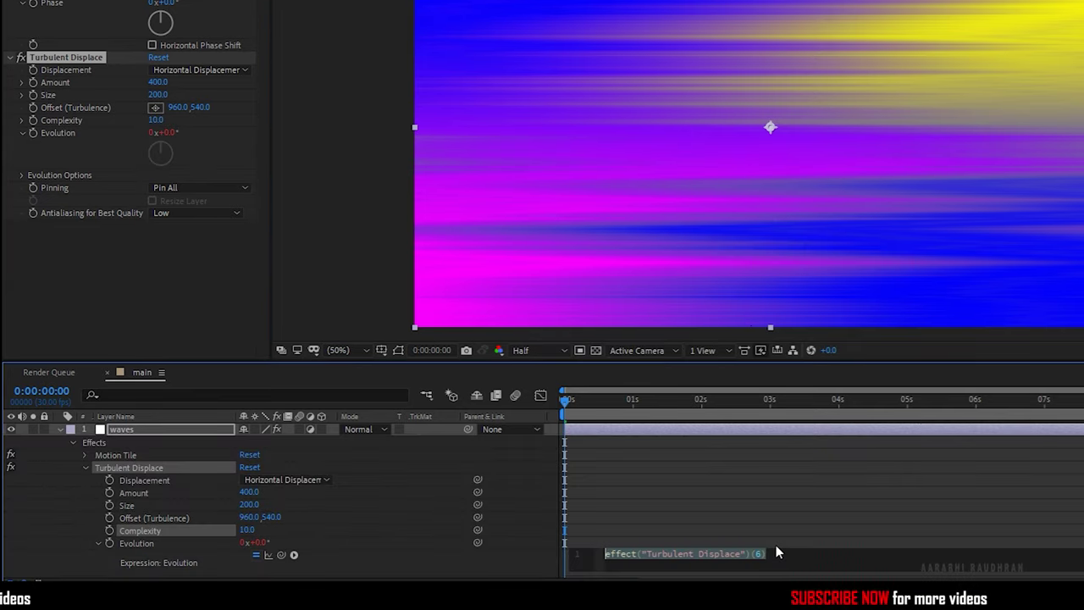
text(time)
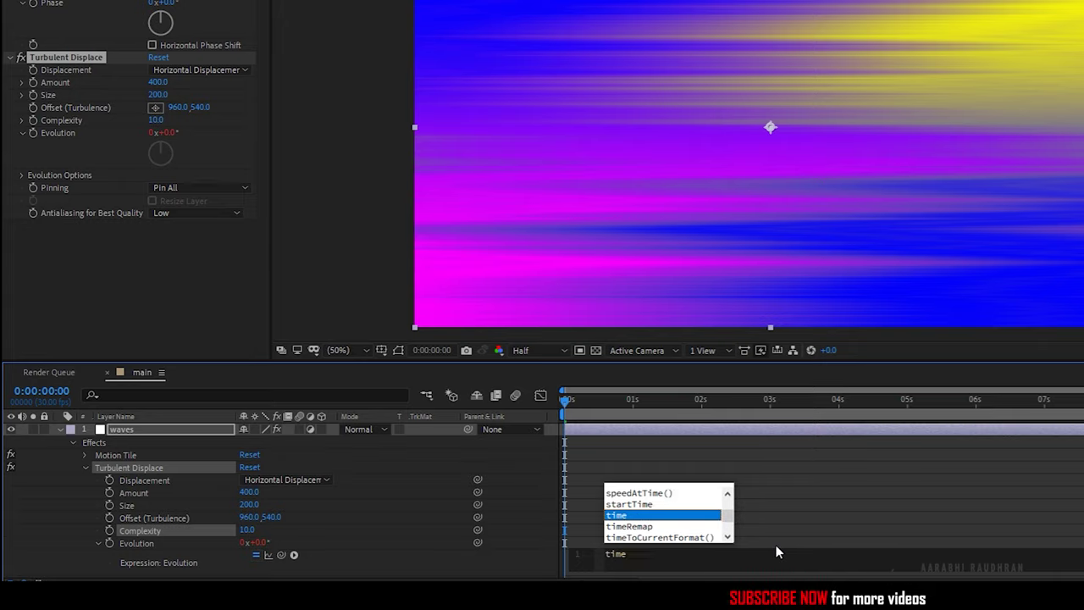
text(*)
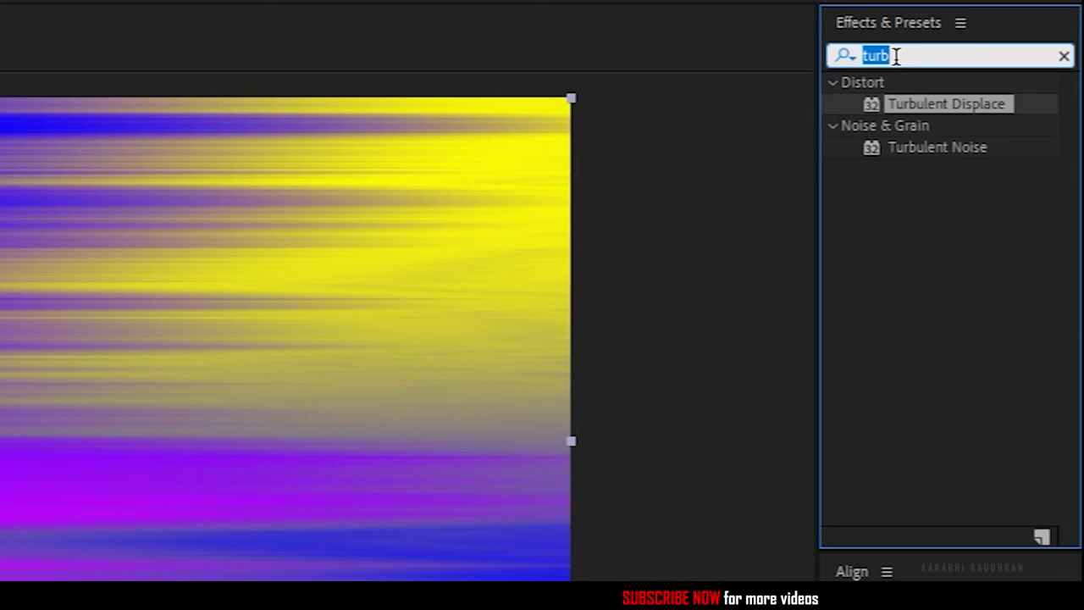
text(cc sm)
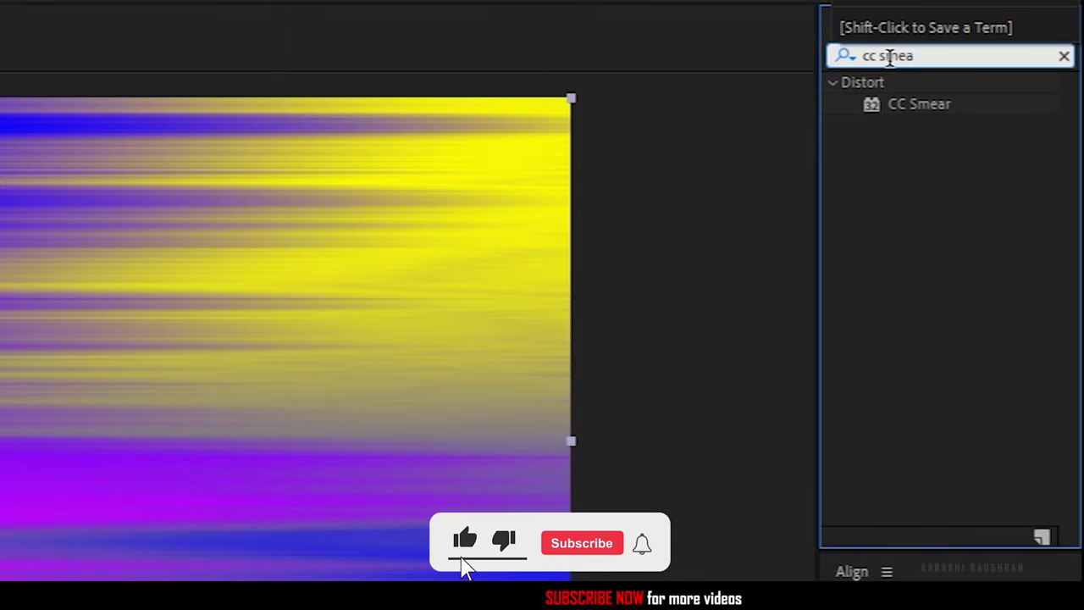
text(ea)
Apply CC Smear to the waves layer with a radius of 1500.
mouse_move(946, 114)
mouse_down()
mouse_move(424, 199)
mouse_move(104, 365)
mouse_up()
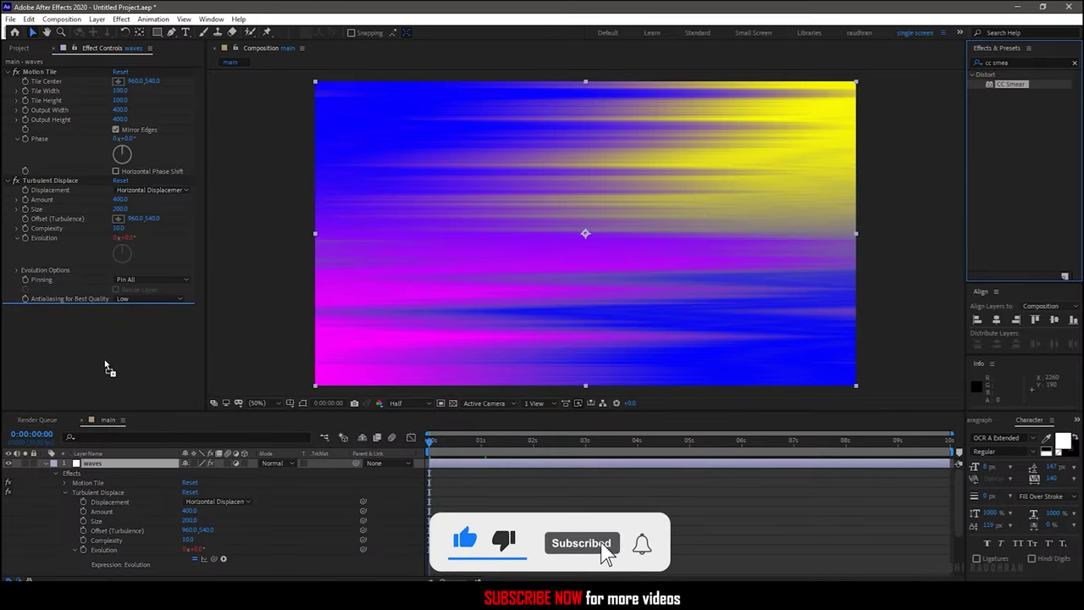
click(119, 346)
text(1)
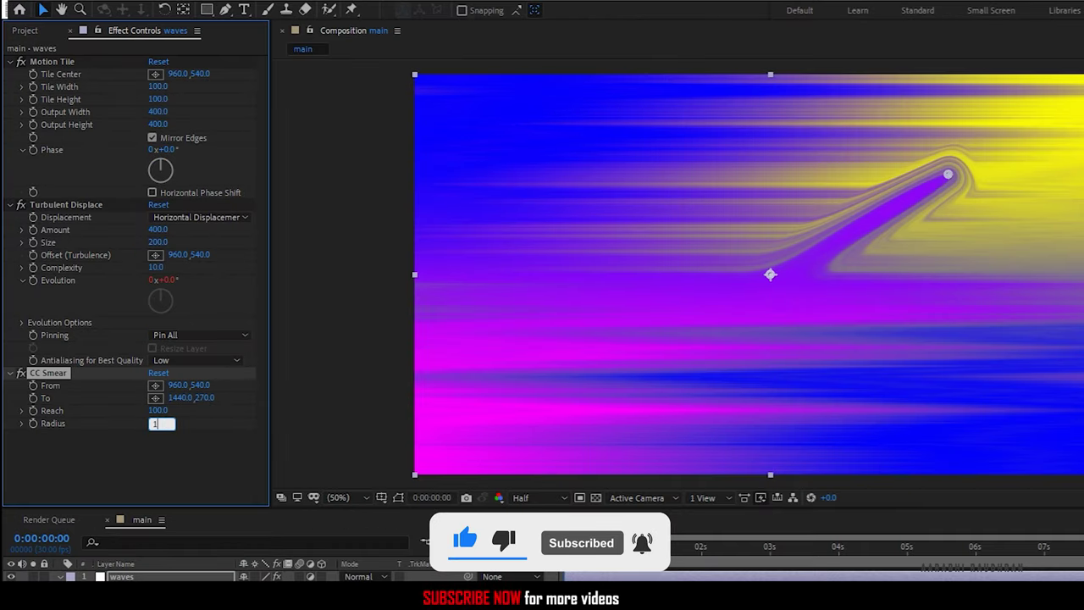
text(500)
key(Return)
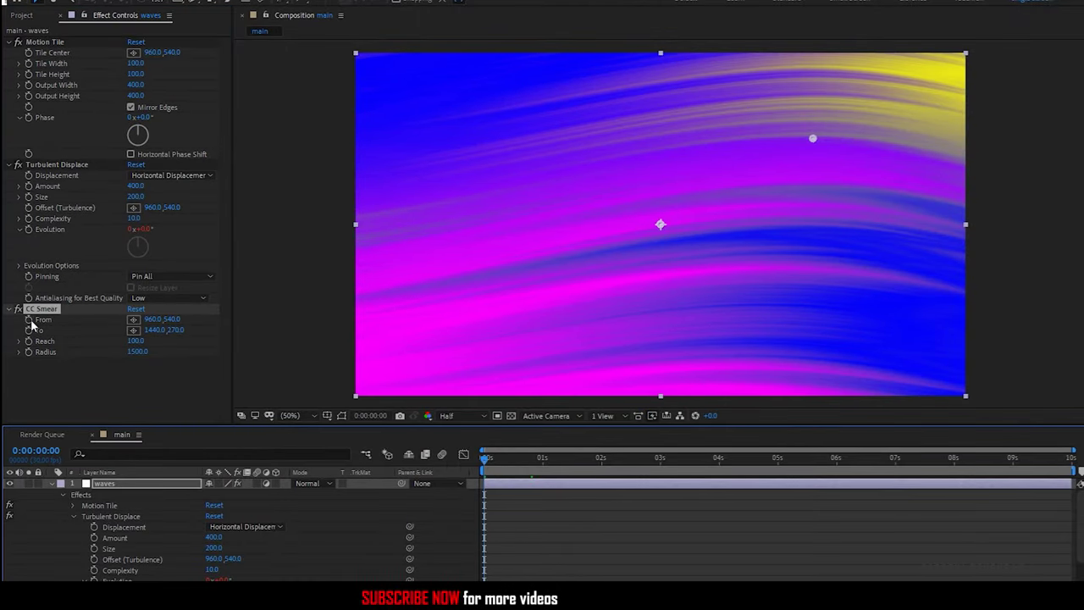
Place the smear From at 1618,906 and To at 298,212, with radius 1000.
click(133, 321)
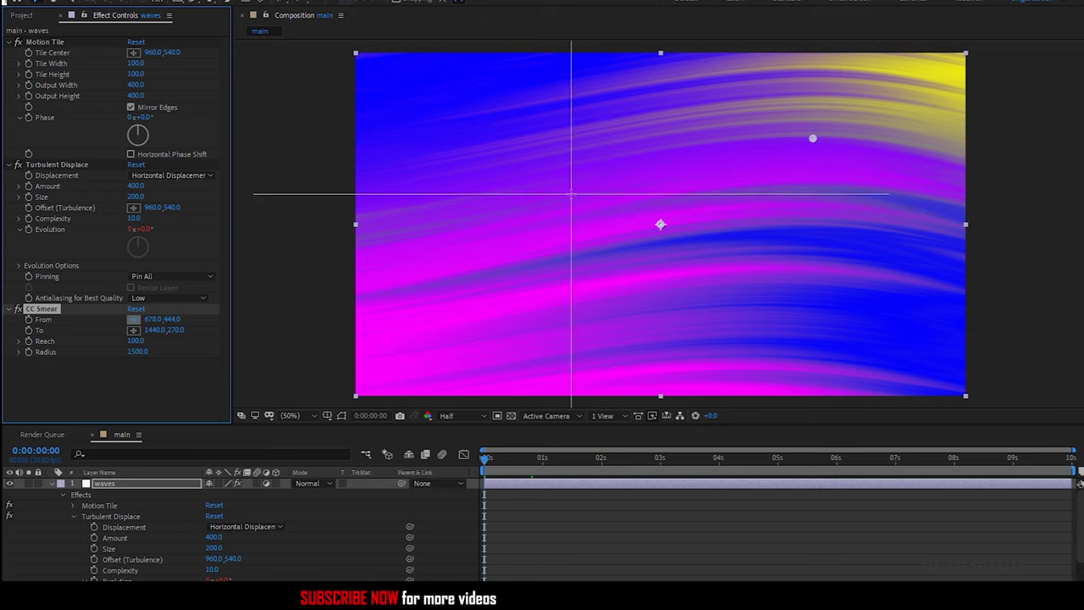
click(870, 341)
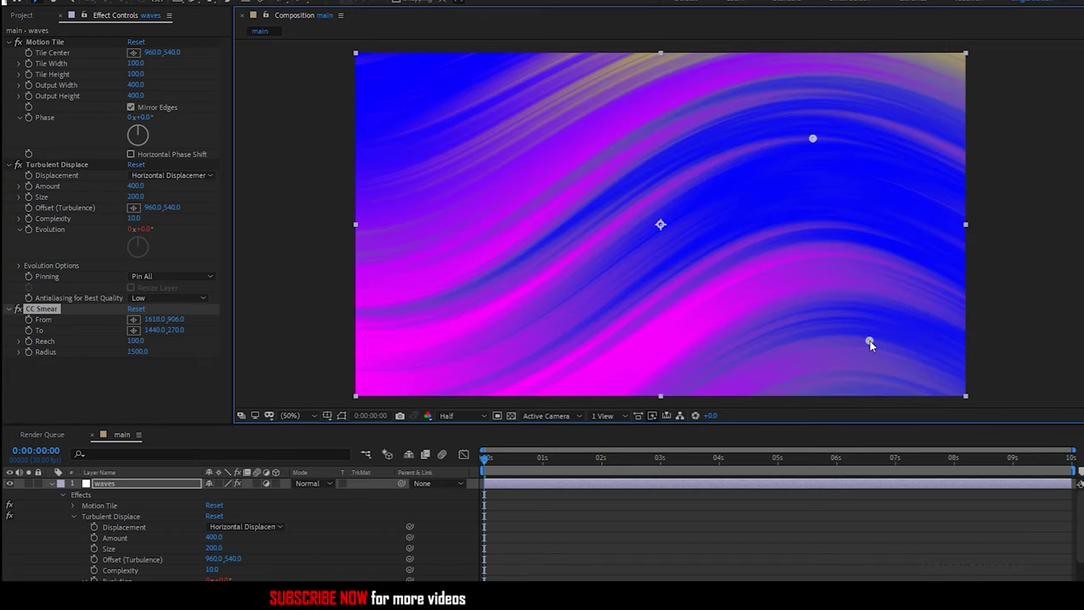
click(133, 329)
mouse_move(404, 170)
mouse_down()
mouse_move(502, 164)
mouse_move(450, 121)
mouse_up()
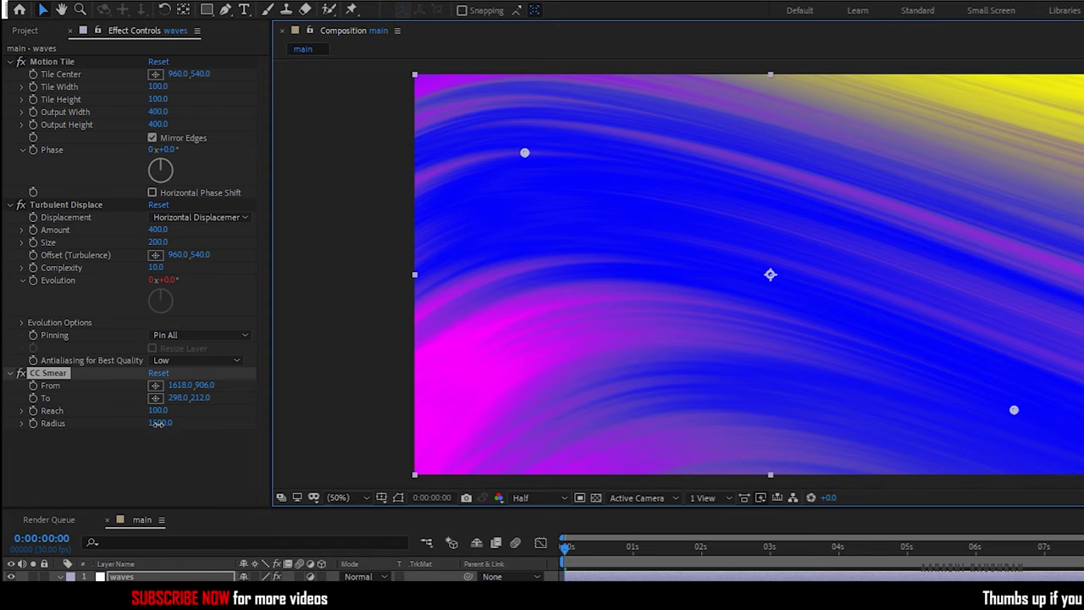
click(160, 423)
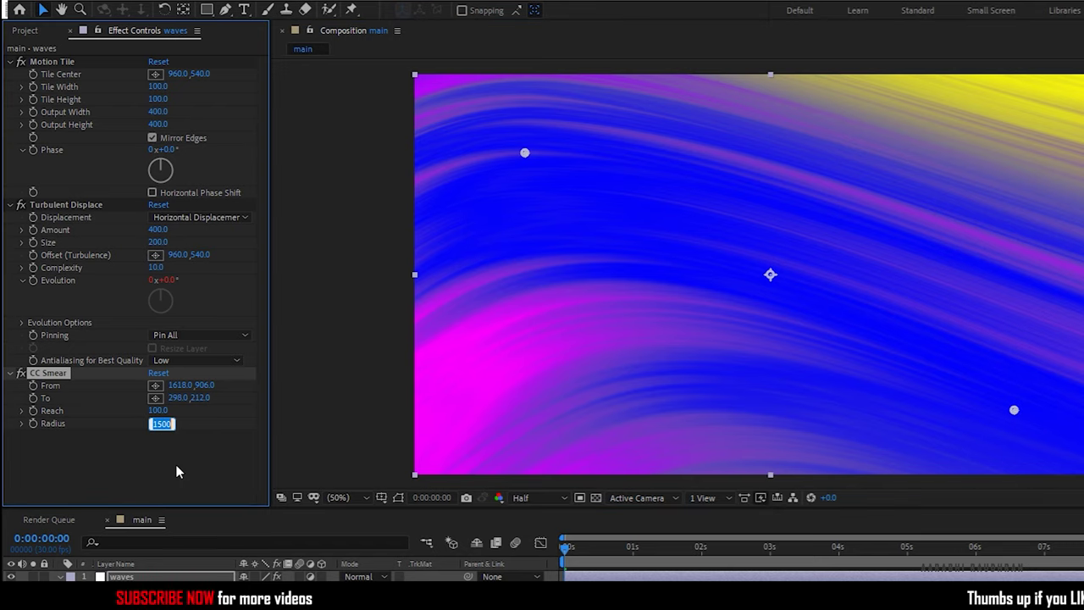
text(500)
key(Return)
text(1000)
key(Return)
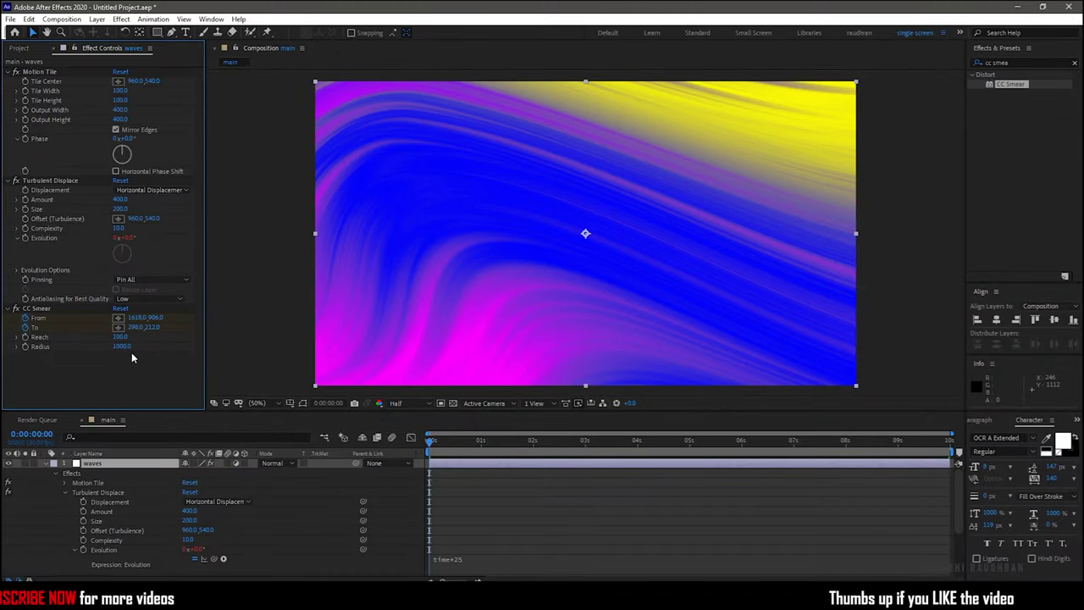
key(End)
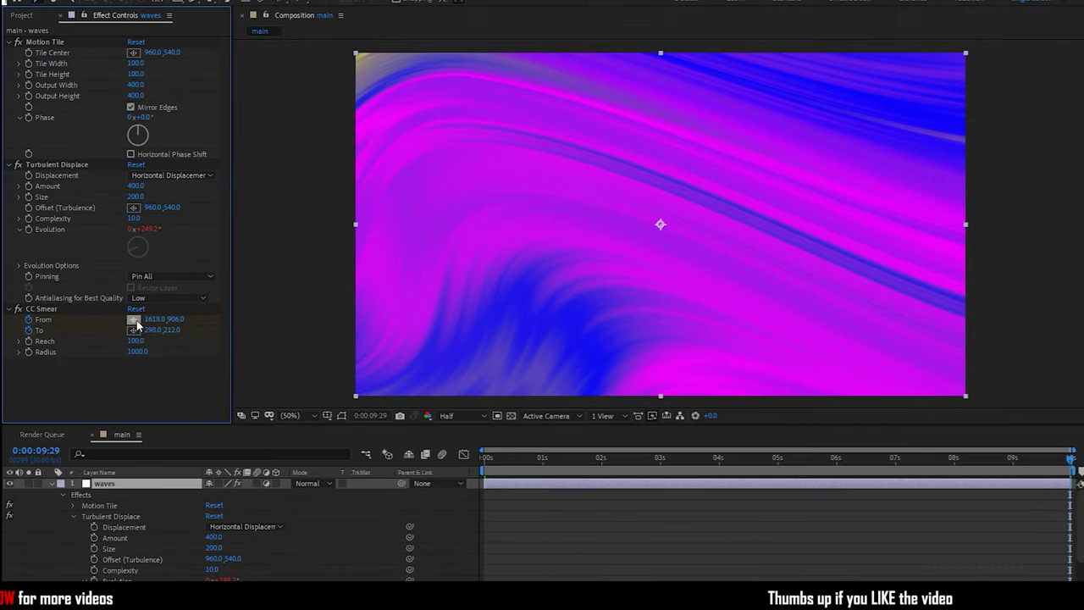
On the last frame, move smear From to lower left and To to upper right, then add CC Smear 2.
click(136, 322)
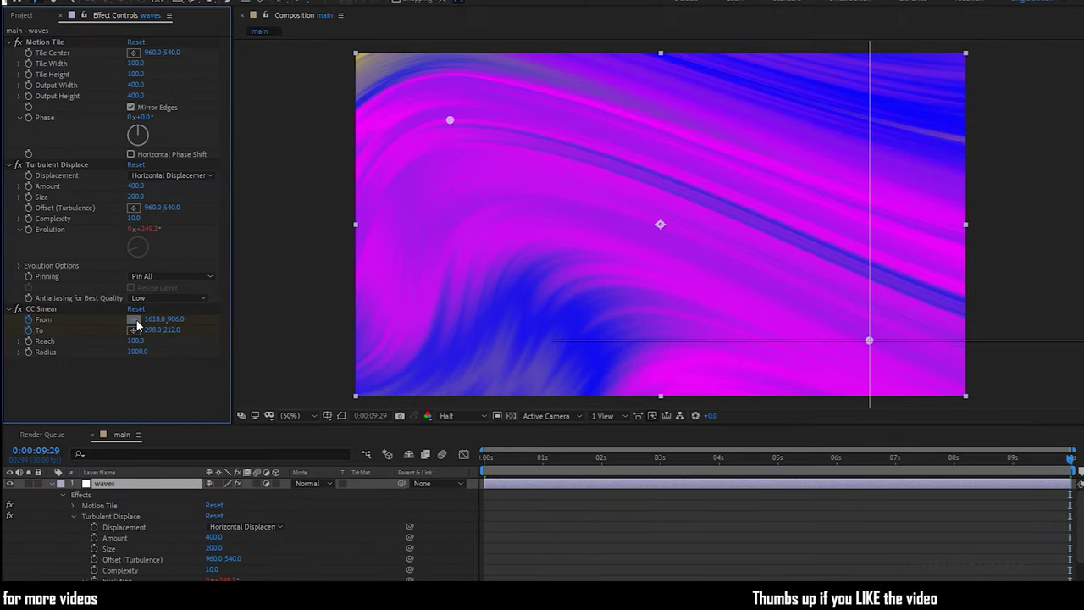
click(429, 345)
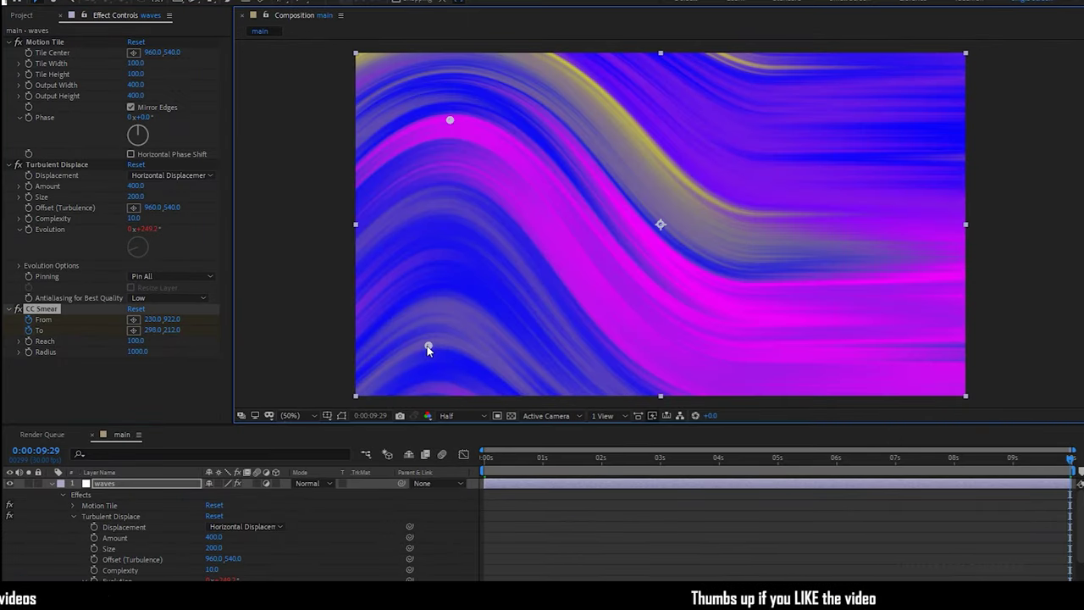
mouse_move(428, 345)
mouse_down()
mouse_move(449, 322)
mouse_move(893, 110)
mouse_move(494, 303)
mouse_move(441, 343)
mouse_up()
click(133, 329)
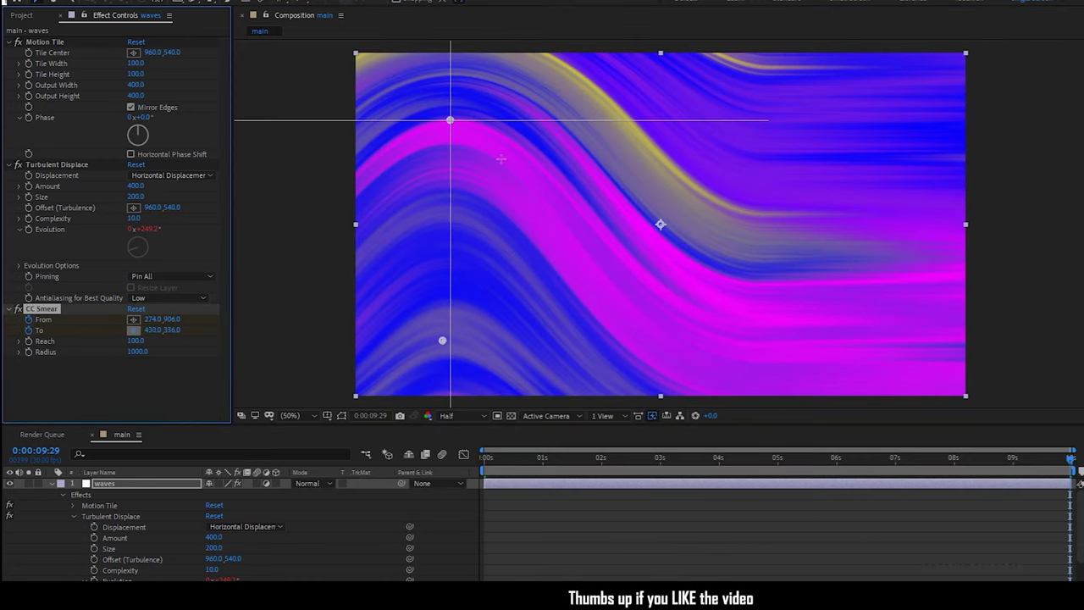
click(859, 112)
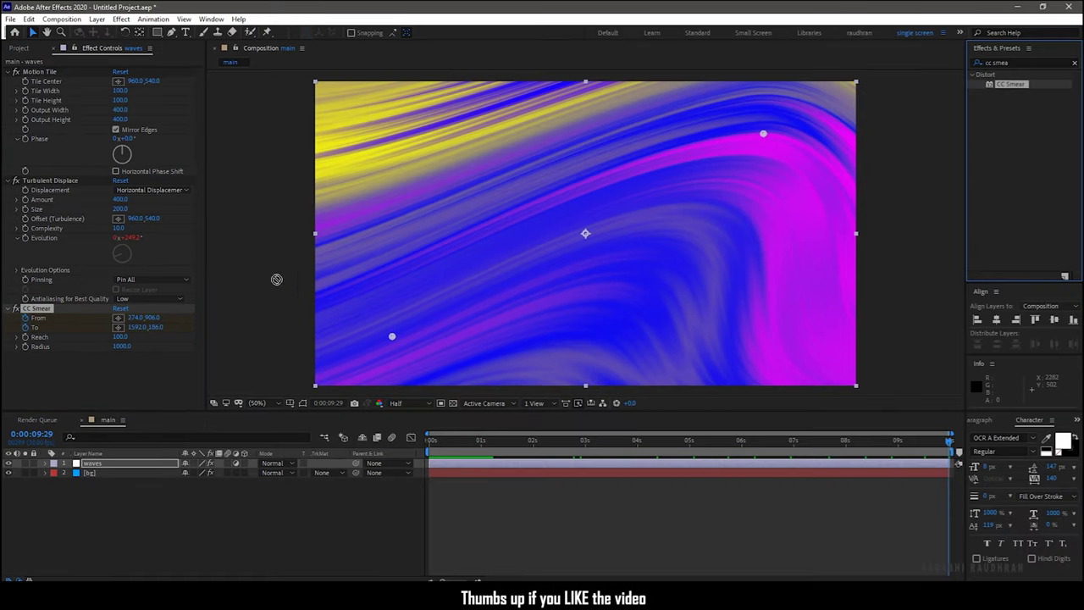
drag(276, 279, 78, 371)
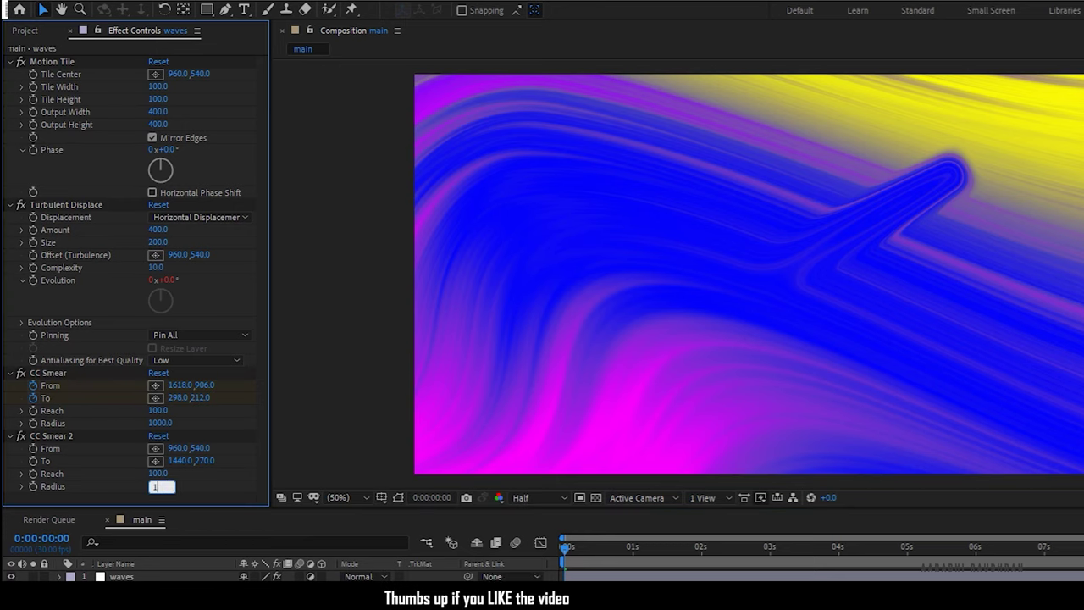
Give CC Smear 2 radius 1000 and keyframe its From upper left, To lower right.
key(Return)
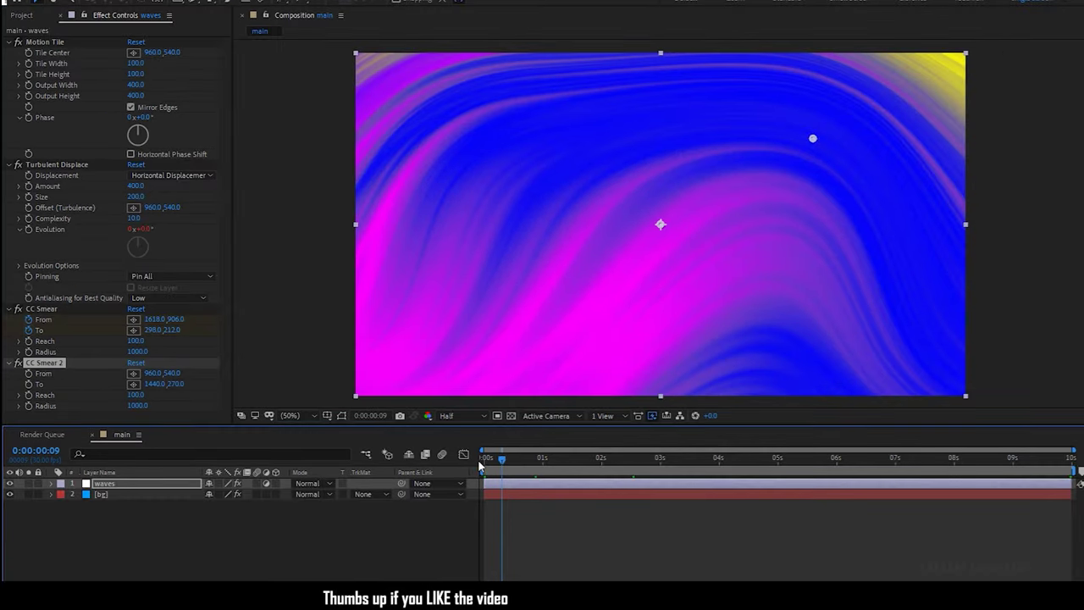
click(28, 372)
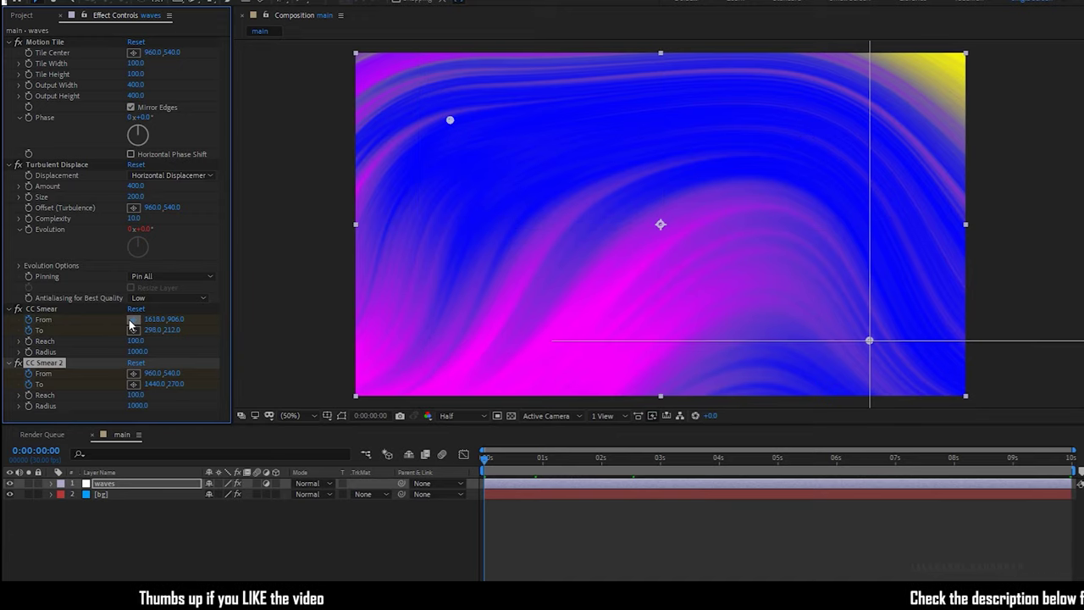
click(132, 372)
click(435, 121)
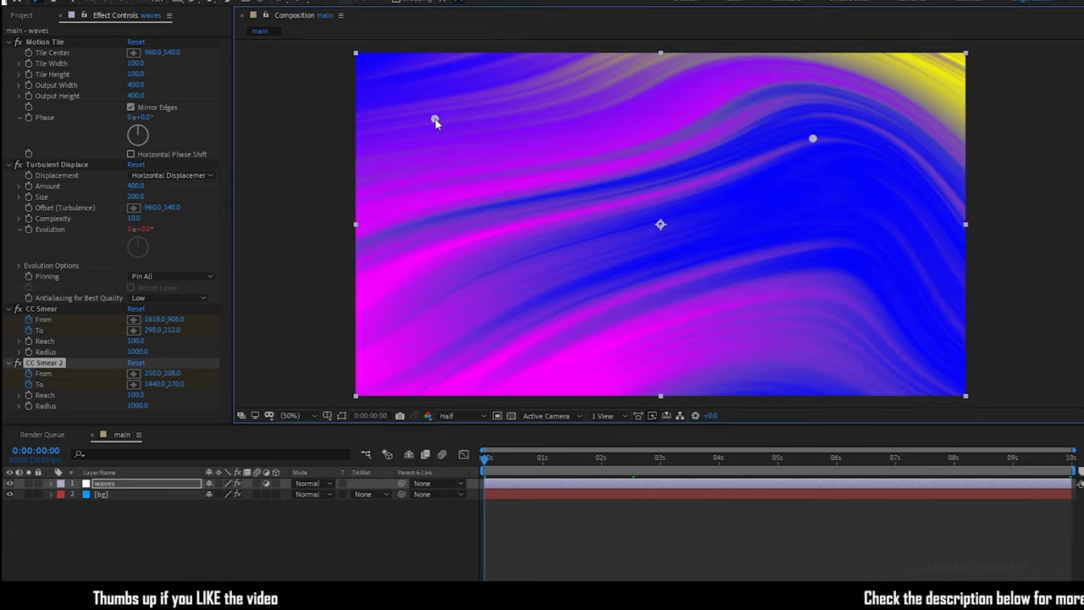
click(133, 384)
click(871, 331)
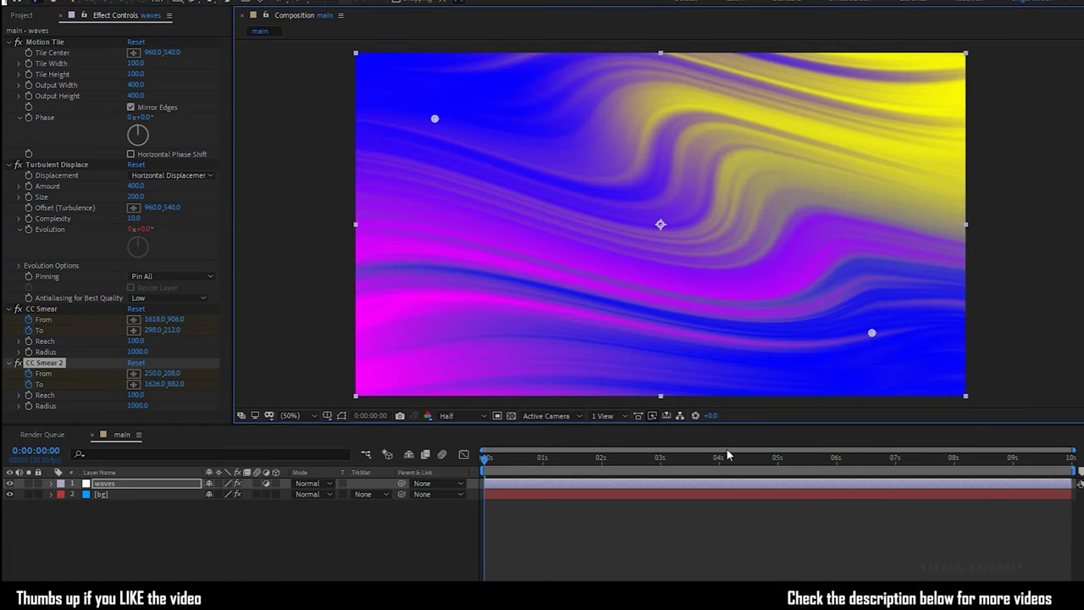
On the last frame move CC Smear 2's From to upper right and play the preview.
key(End)
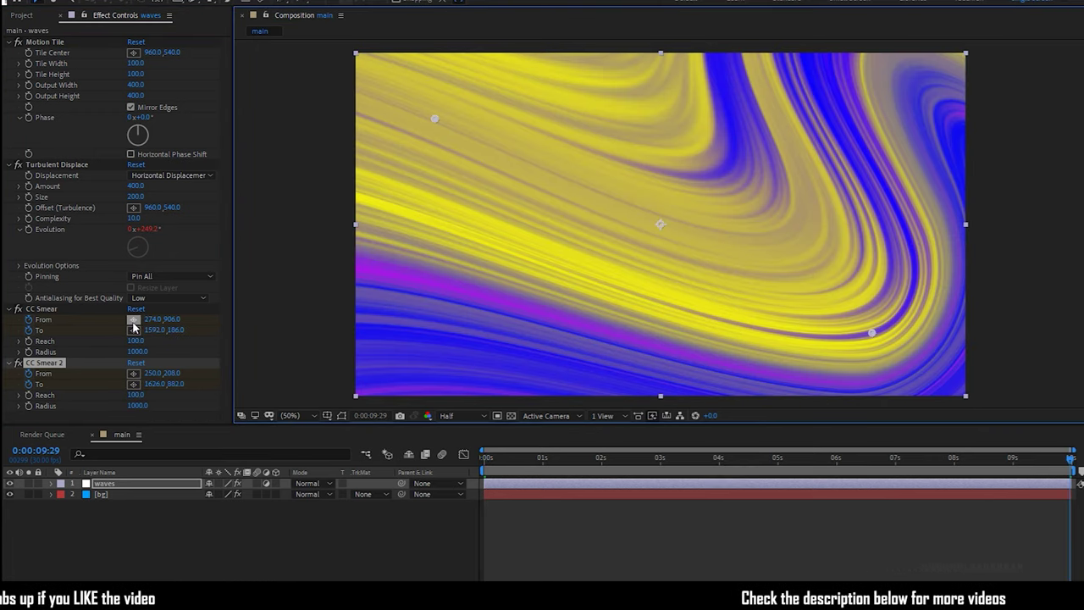
click(133, 373)
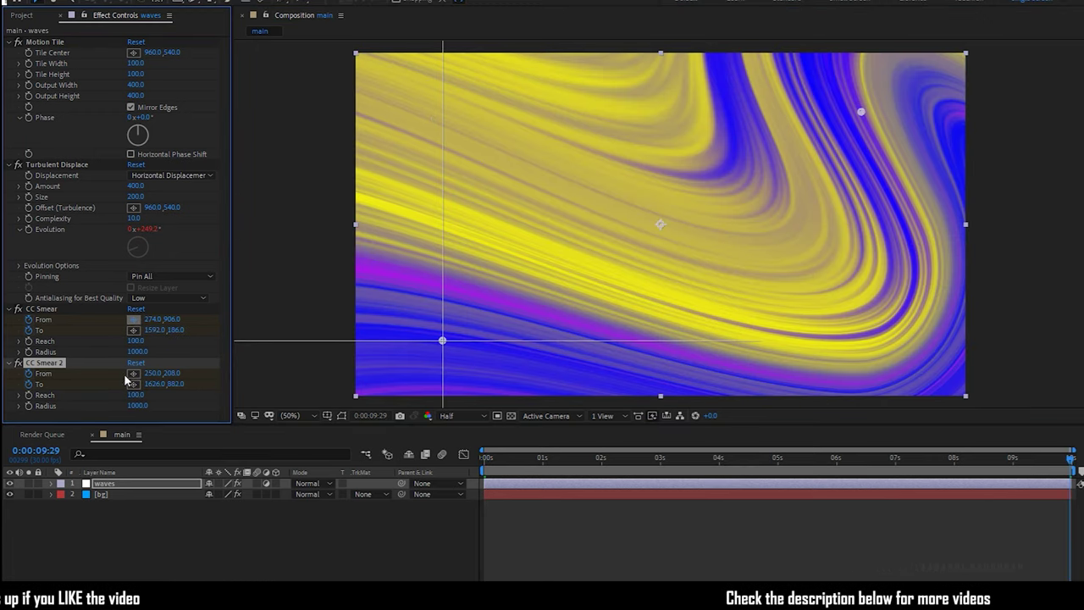
click(864, 105)
key(space)
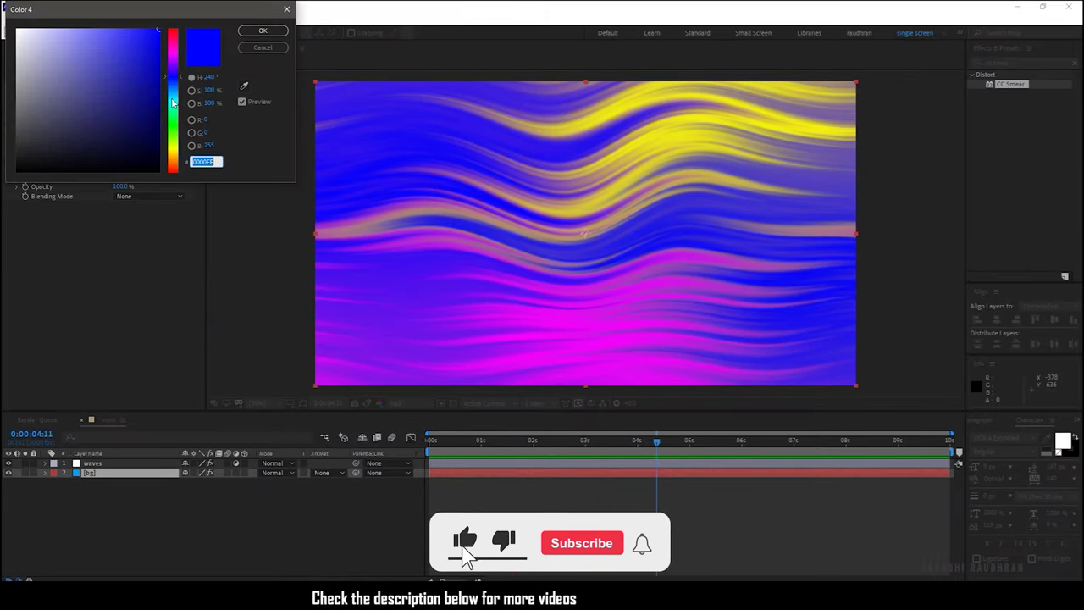
Slide the gradient's Color 4 hue through several colours, ending on a bright green preview.
mouse_move(172, 102)
mouse_down()
mouse_move(172, 158)
mouse_move(172, 90)
mouse_up()
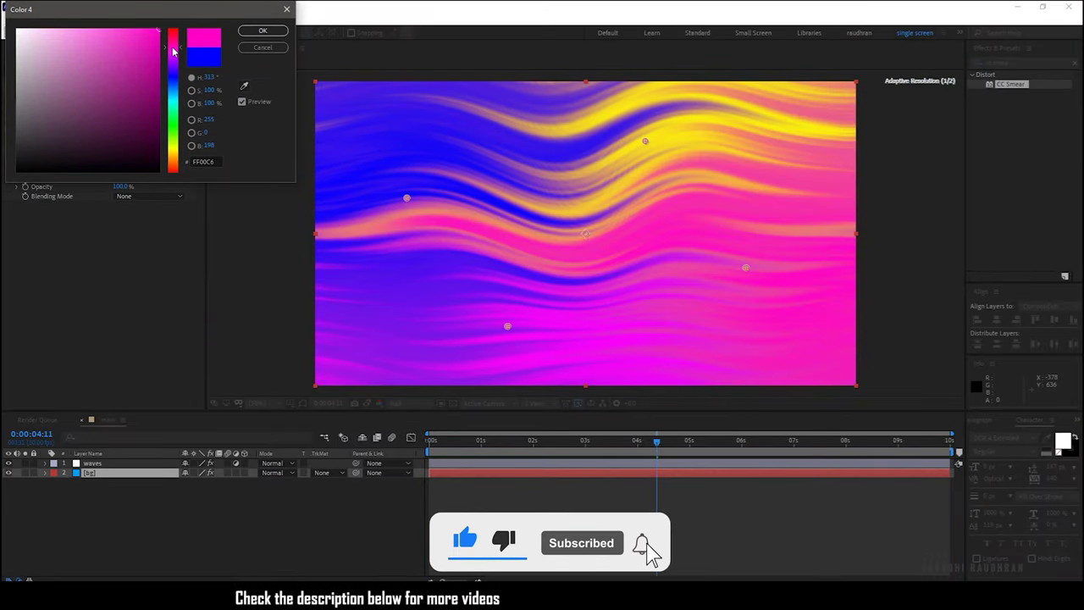
drag(173, 51, 169, 136)
Create a new adjustment layer and drag it above the waves layer in the timeline.
right_click(176, 525)
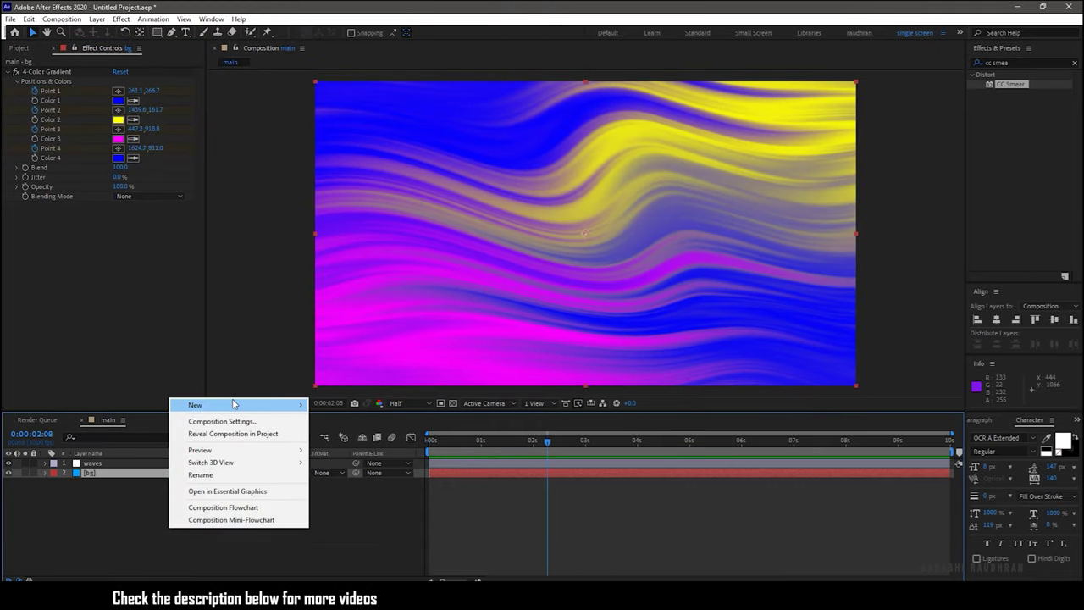
mouse_move(233, 403)
click(347, 493)
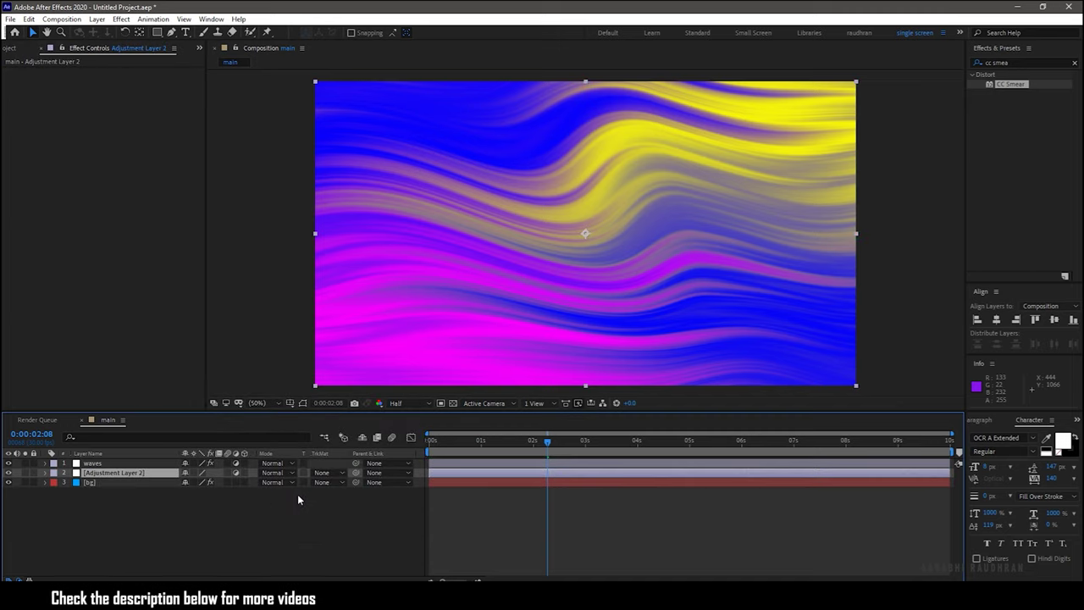
drag(127, 476, 114, 466)
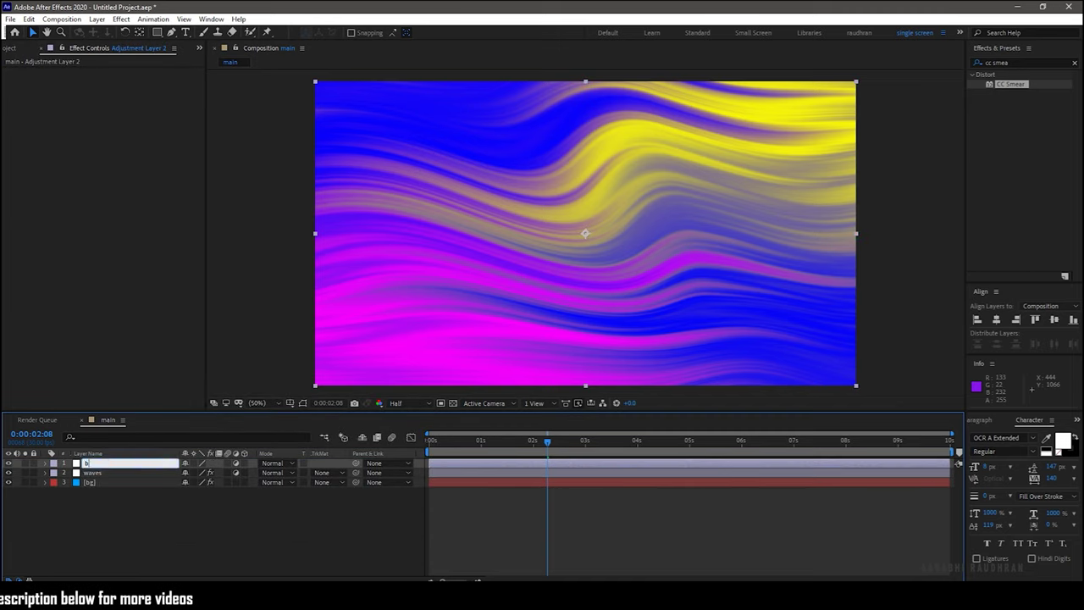
Apply Gaussian Blur to the adjustment layer with Blurriness 100 and Blur Dimensions set to Horizontal.
triple_click(1029, 63)
text(gaus)
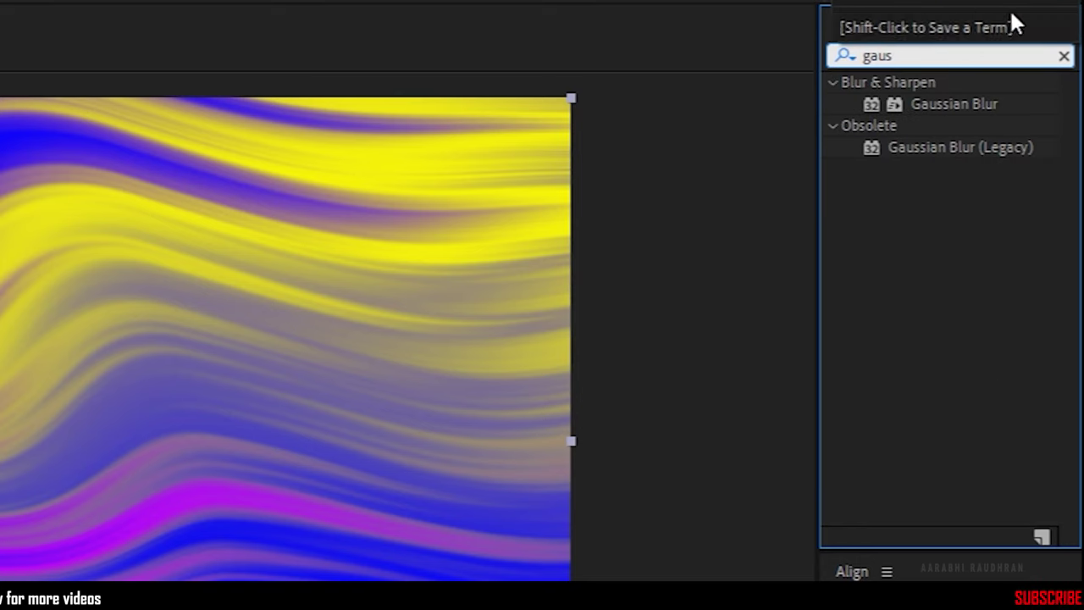
drag(948, 102, 116, 463)
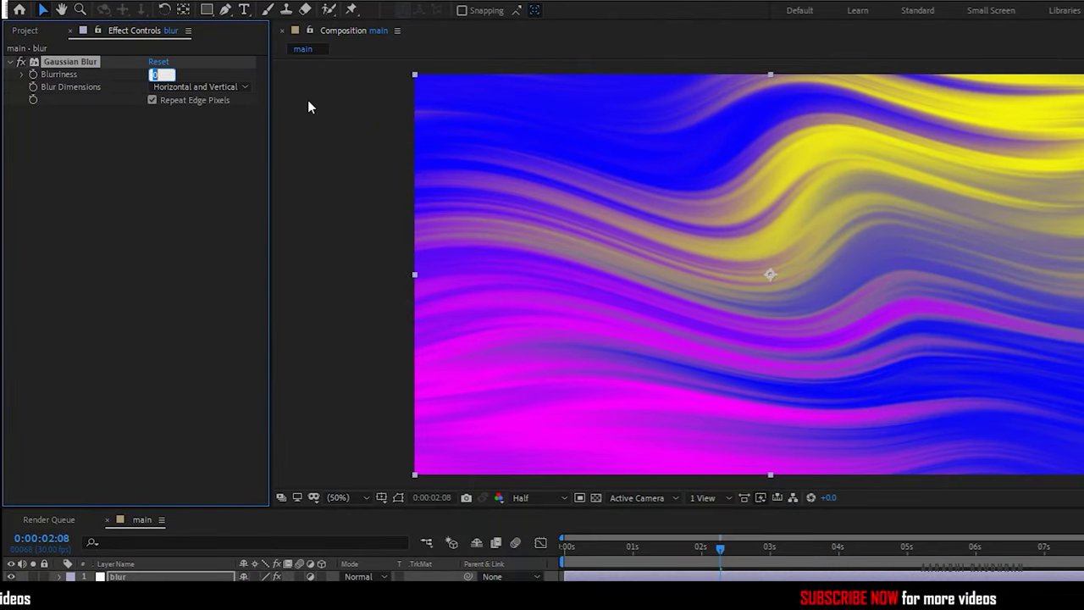
text(100)
key(Return)
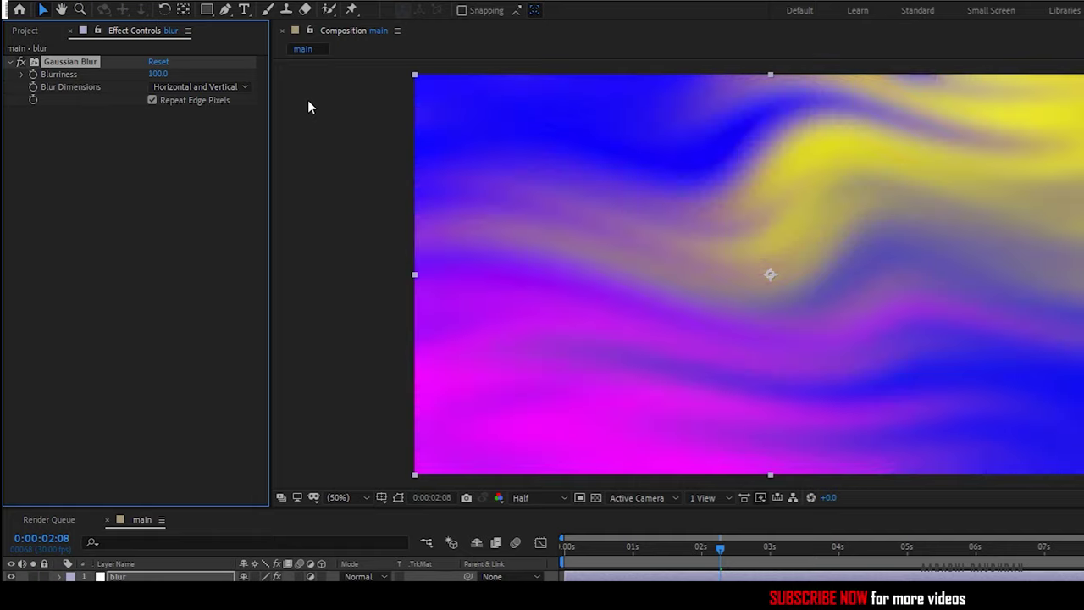
click(211, 86)
click(205, 118)
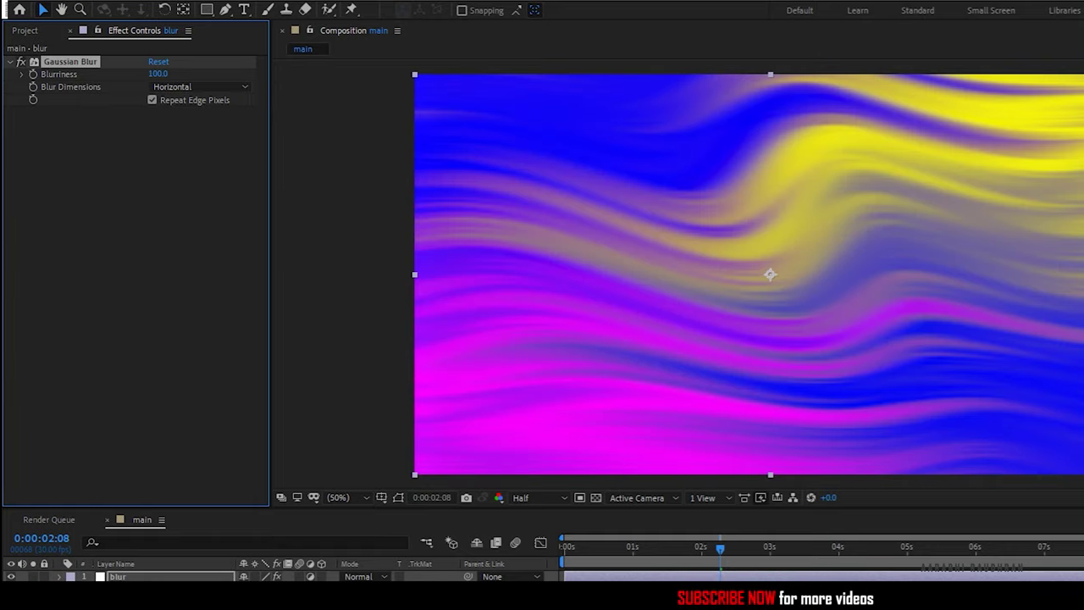
key(Home)
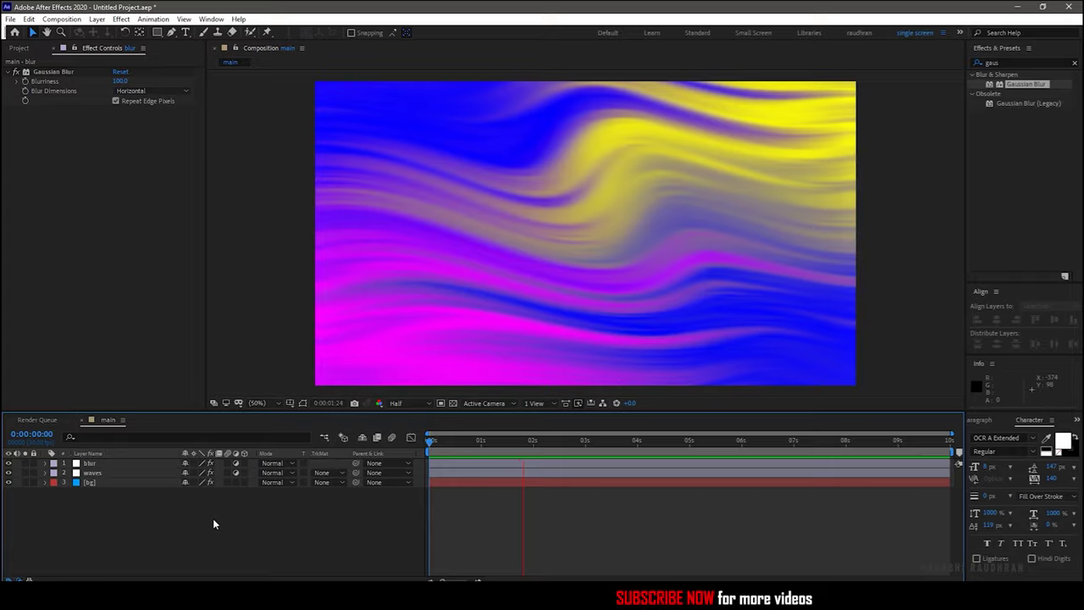